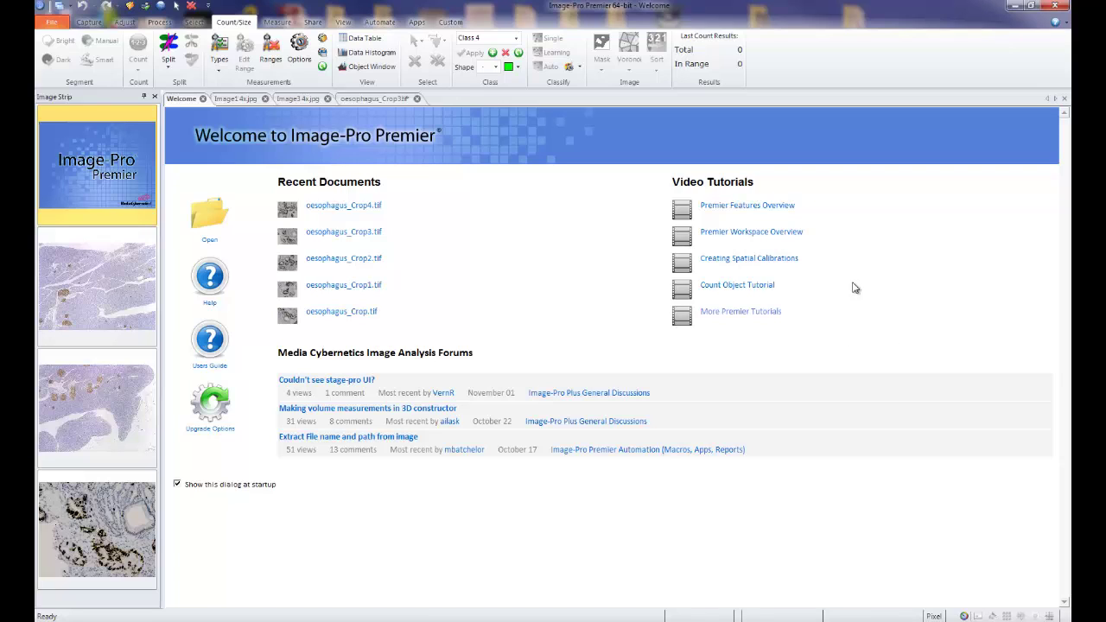
- Bring up the Image1 4x.jpg tissue image and start Smart segmentation on it
click(239, 100)
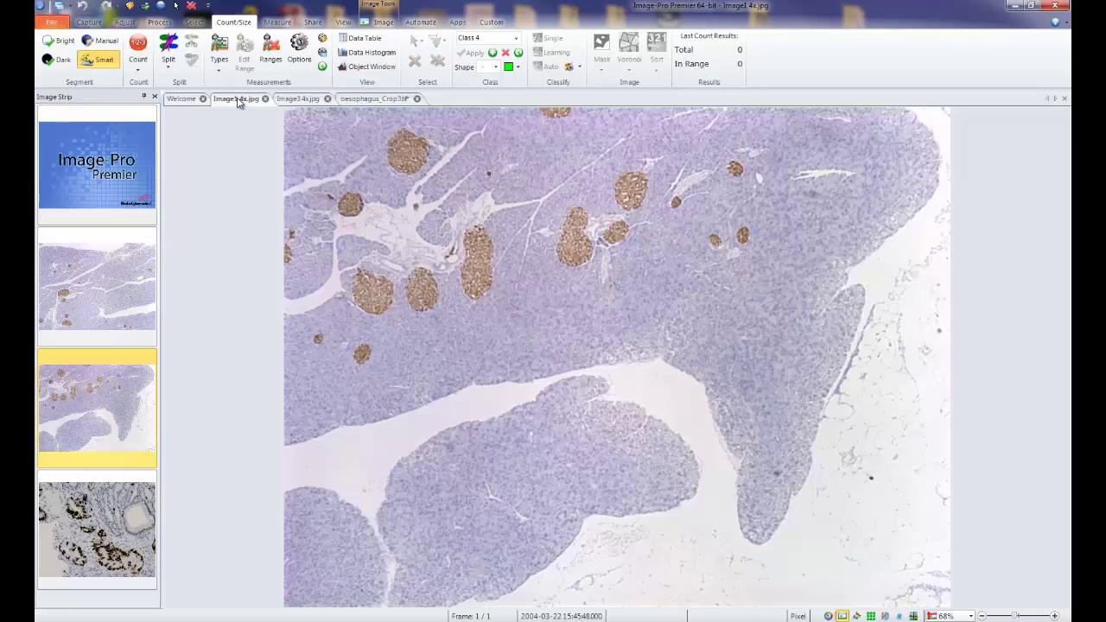
click(86, 66)
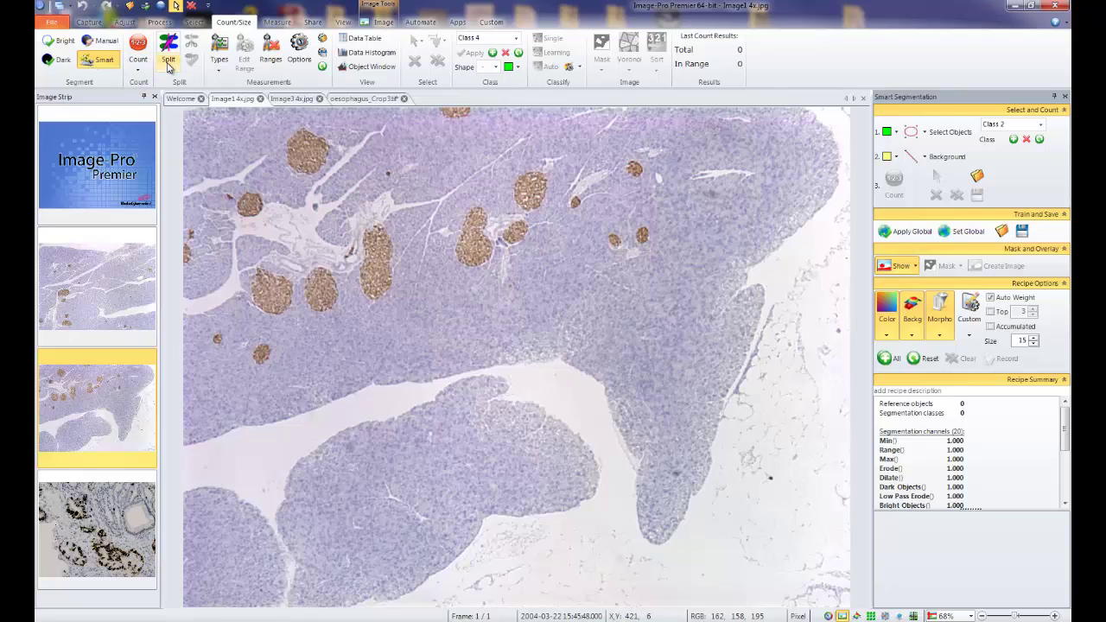
- Review the object splitting options and the list of selected measurements and filters
click(168, 70)
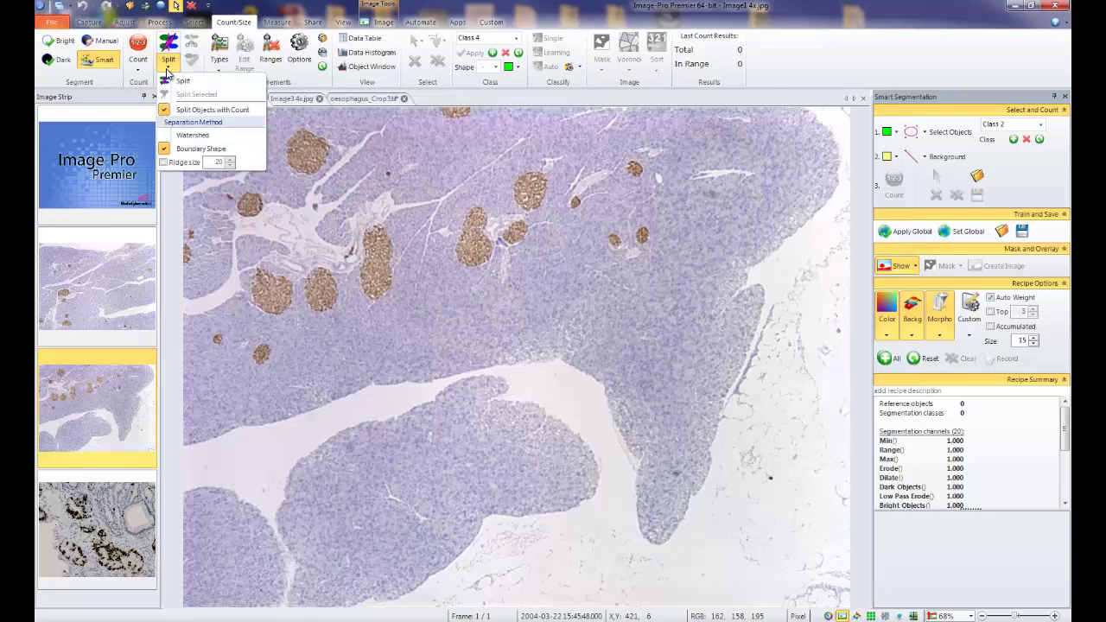
click(220, 52)
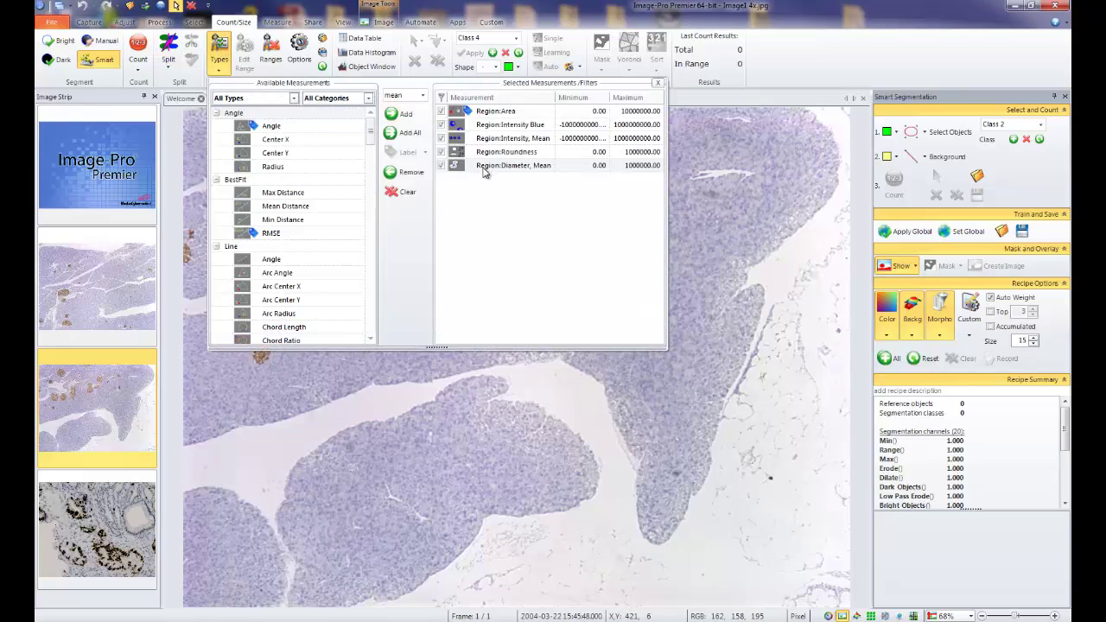
click(657, 82)
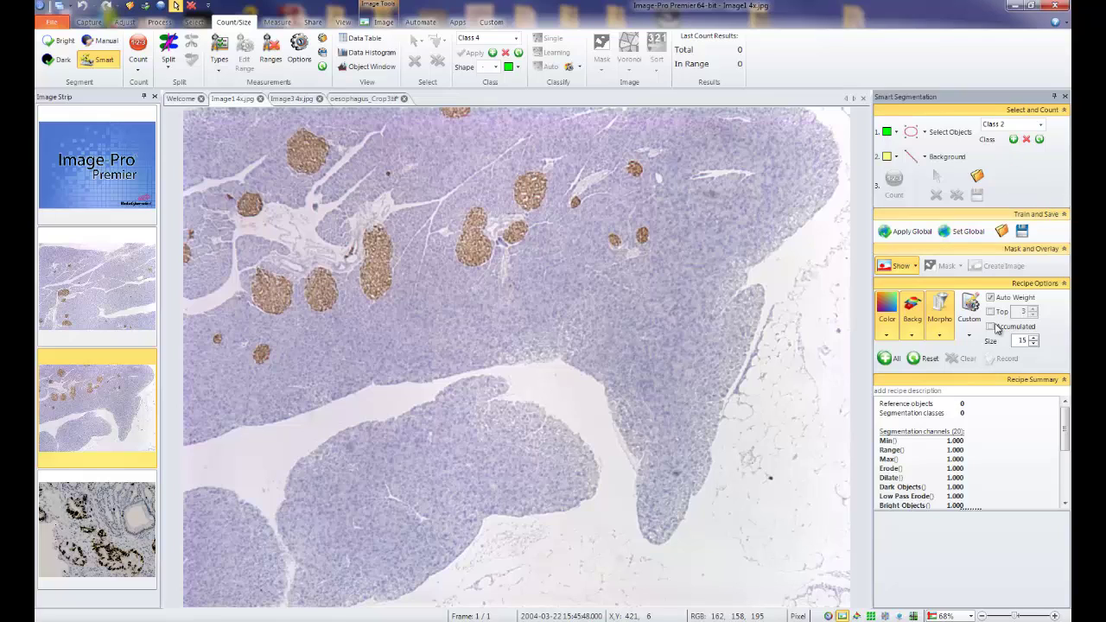
- Reset the segmentation recipe to its default channels and clear the old classes back to Class 1
click(921, 358)
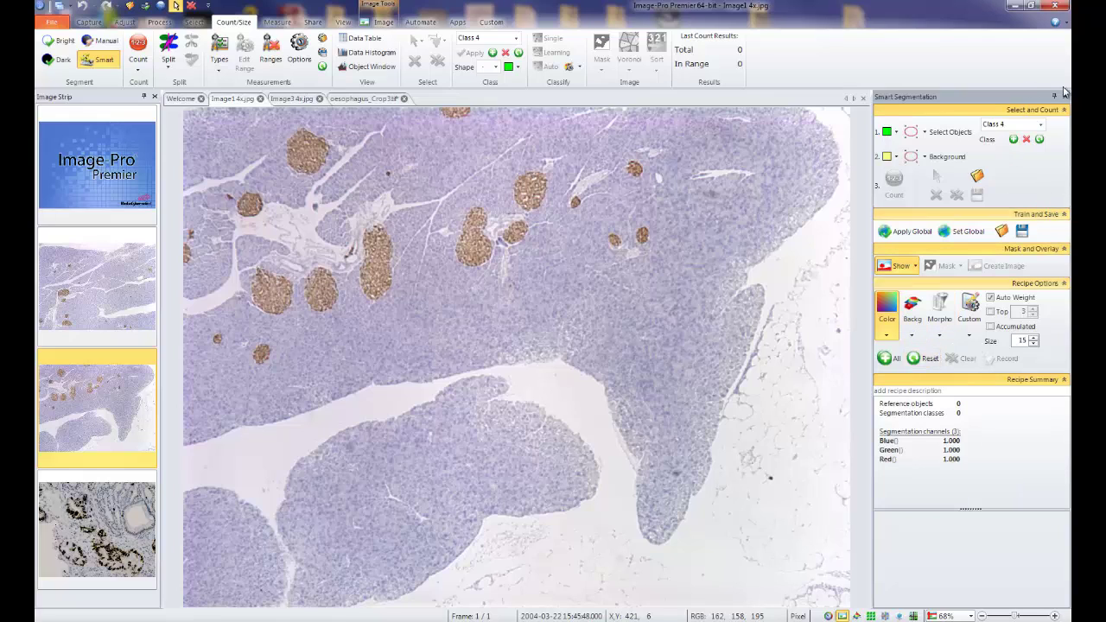
click(1040, 139)
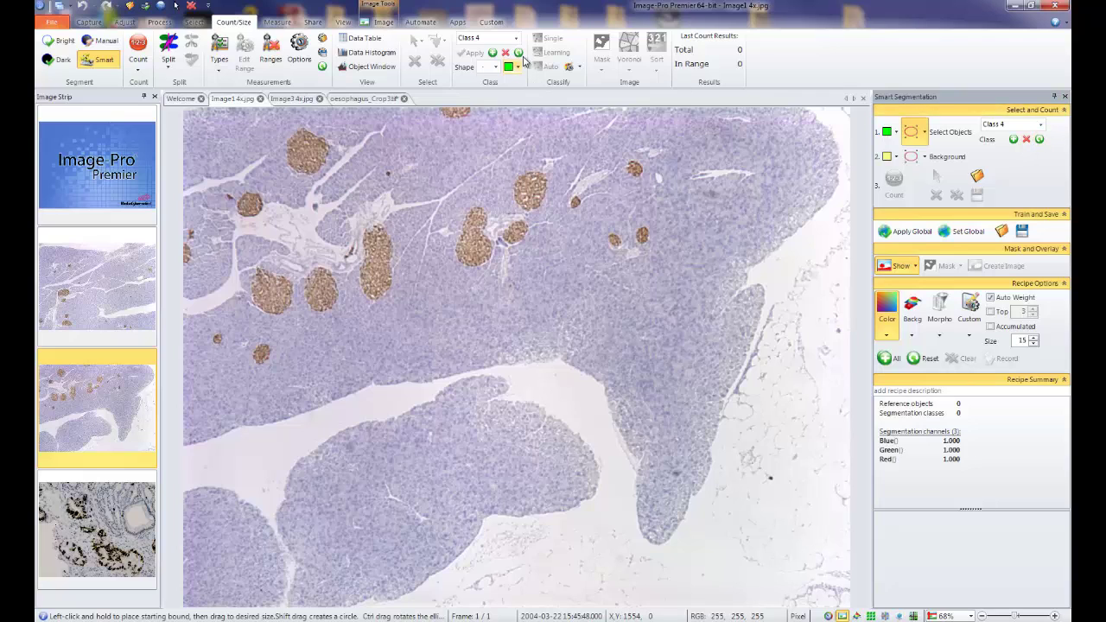
click(1027, 140)
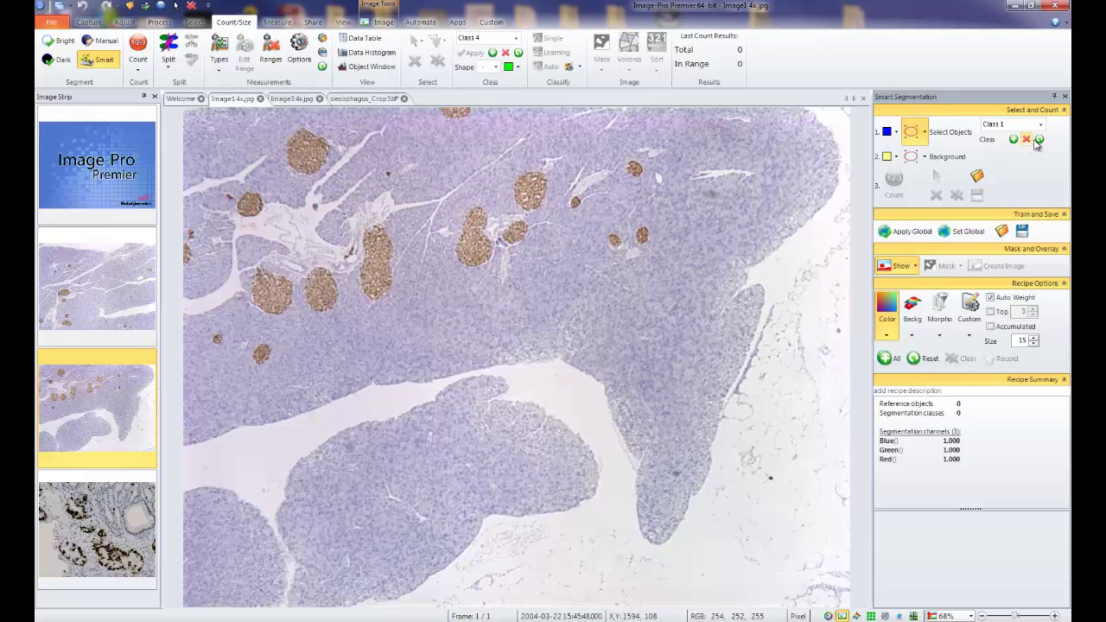
click(1042, 127)
click(1043, 129)
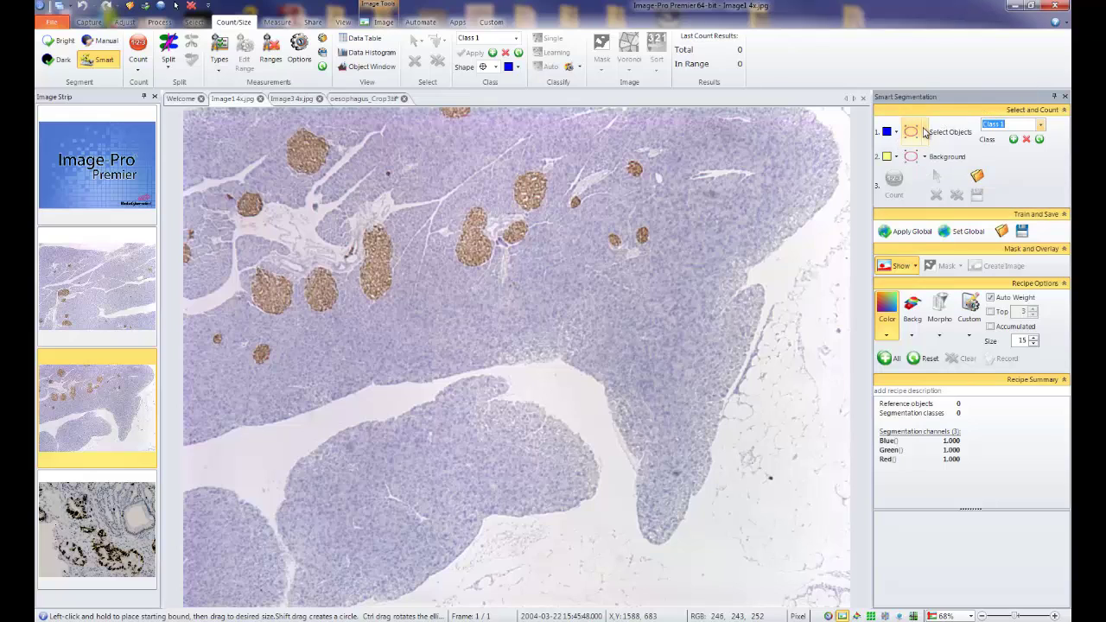
- Review the shape tools available for selecting reference objects and the segmentation mask's display option
click(925, 132)
click(919, 131)
click(926, 133)
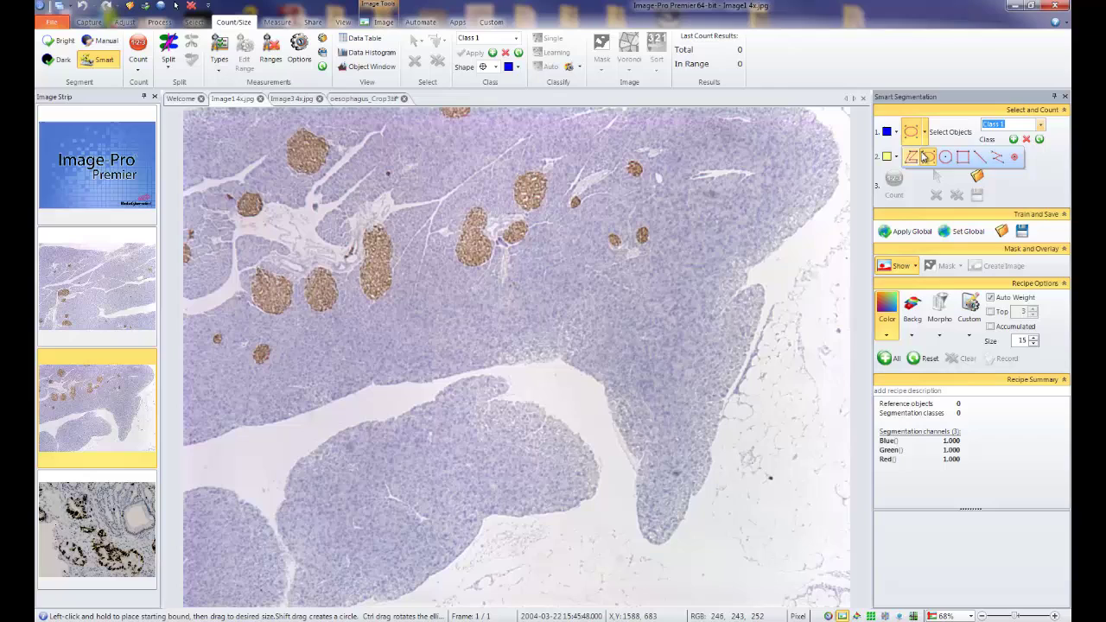
click(1043, 184)
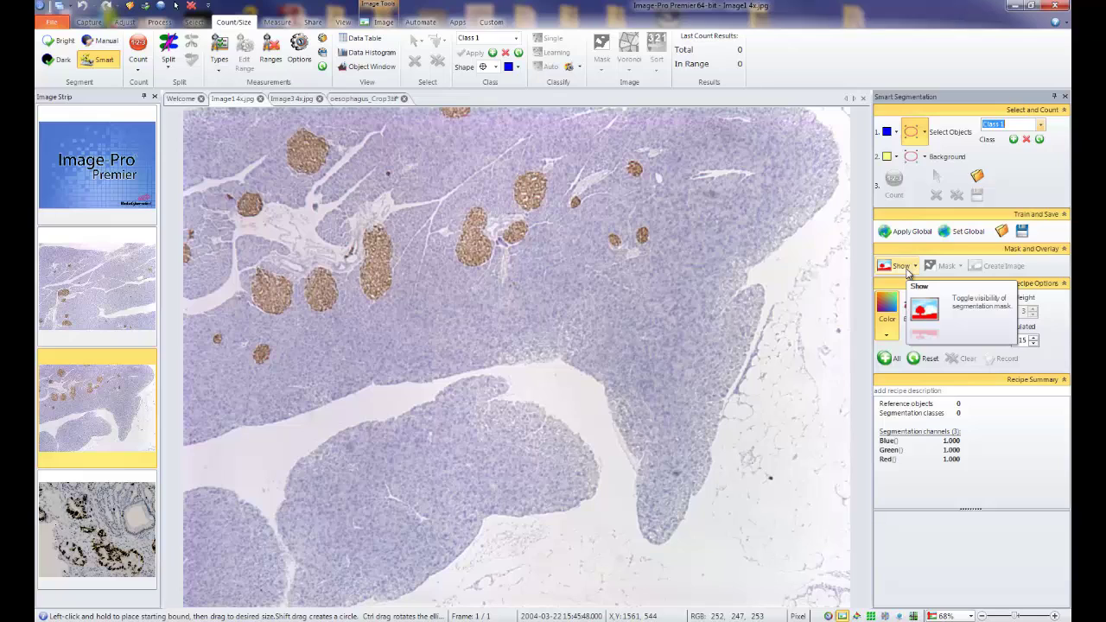
click(907, 269)
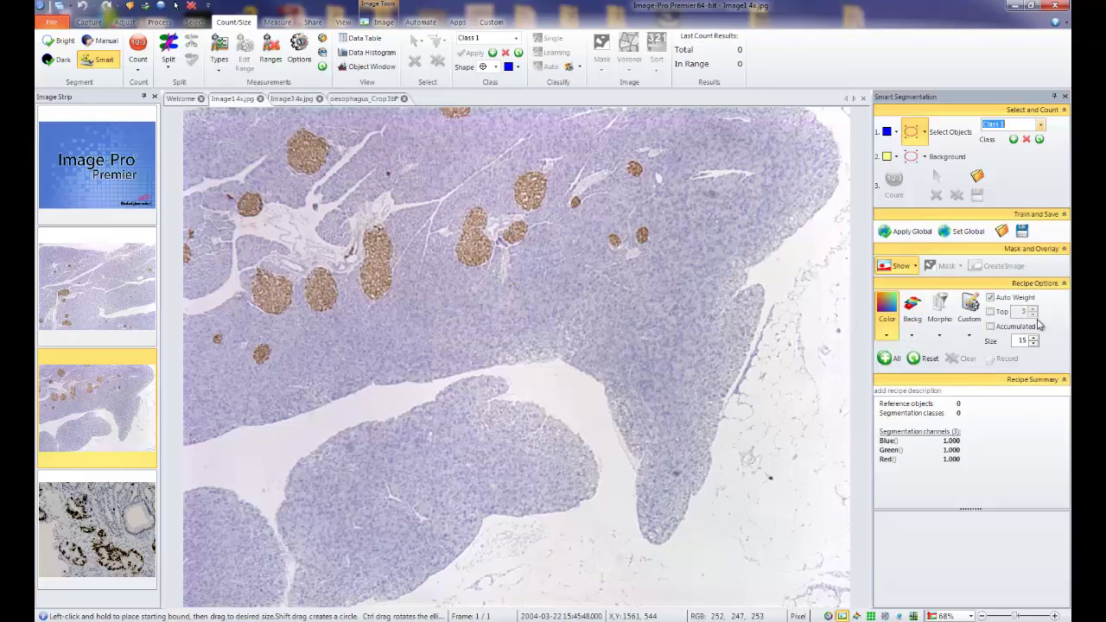
- Reset the recipe options and include all segmentation channels in the recipe
click(924, 360)
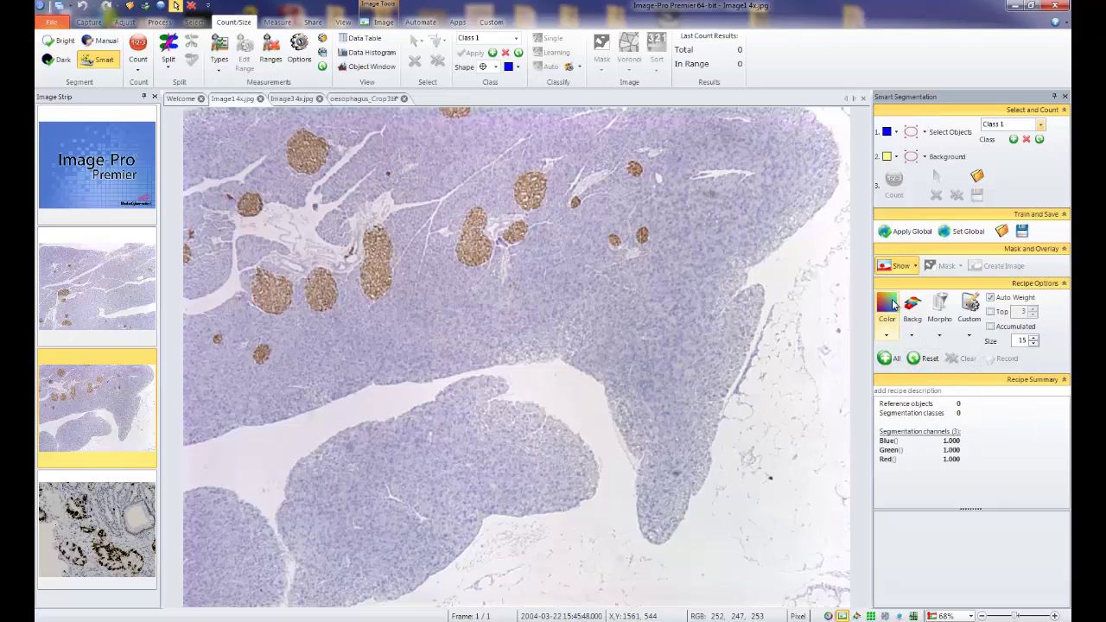
click(888, 336)
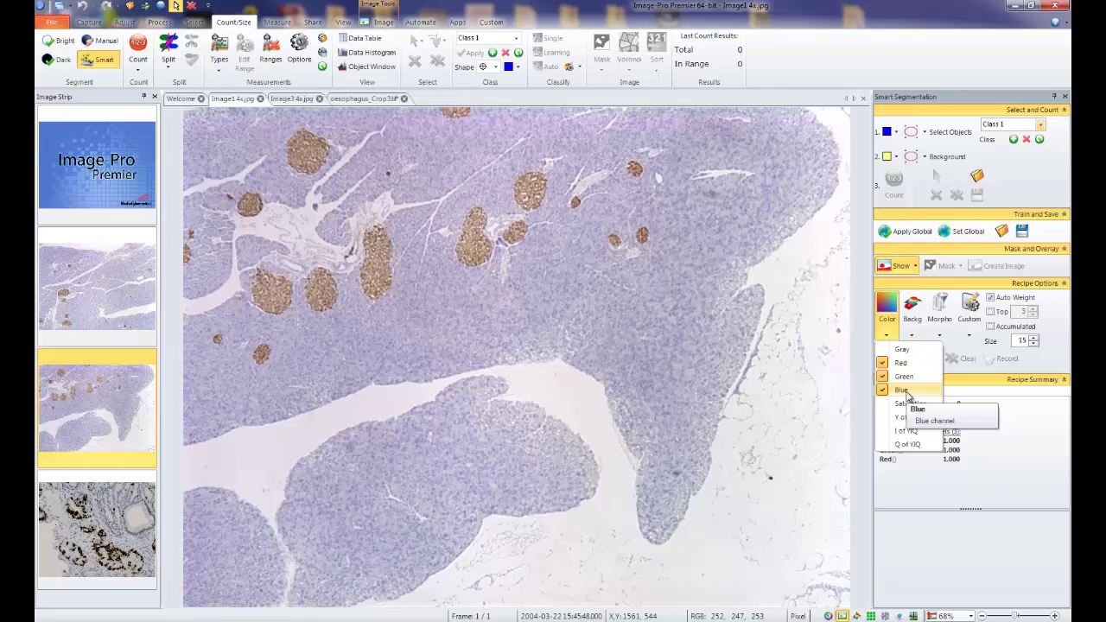
click(1065, 329)
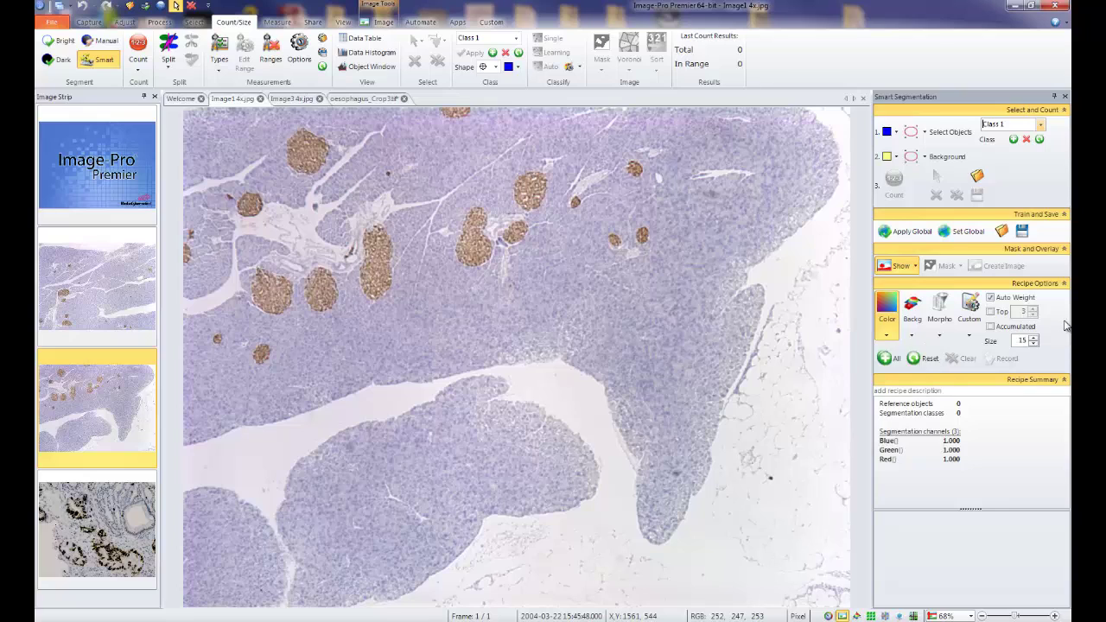
click(891, 361)
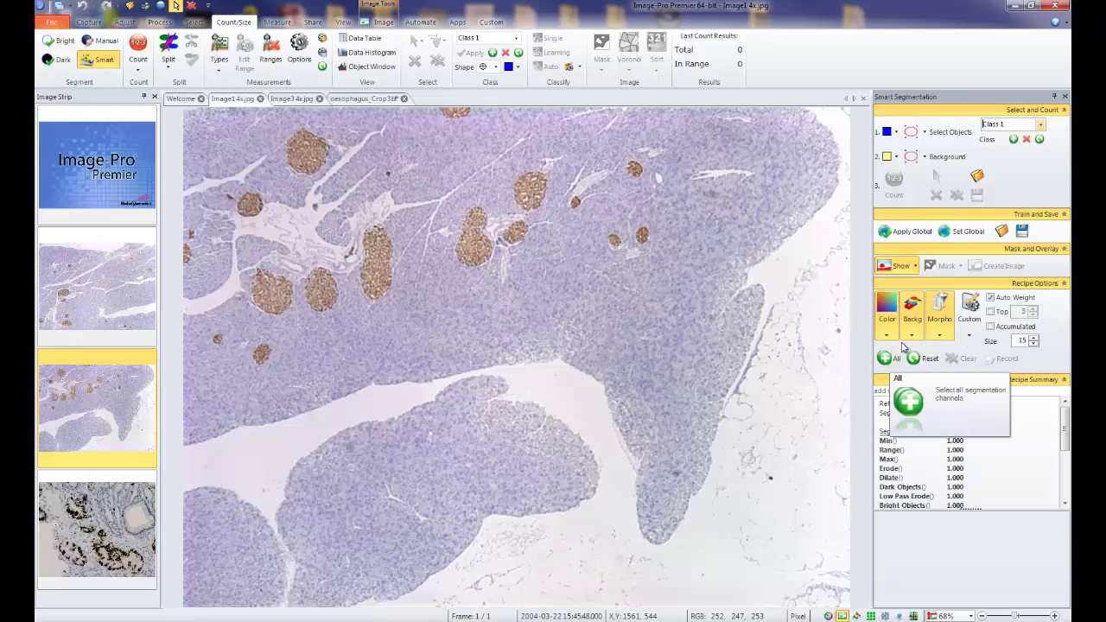
- Examine which color, background and morphology channels are included in the recipe
click(889, 336)
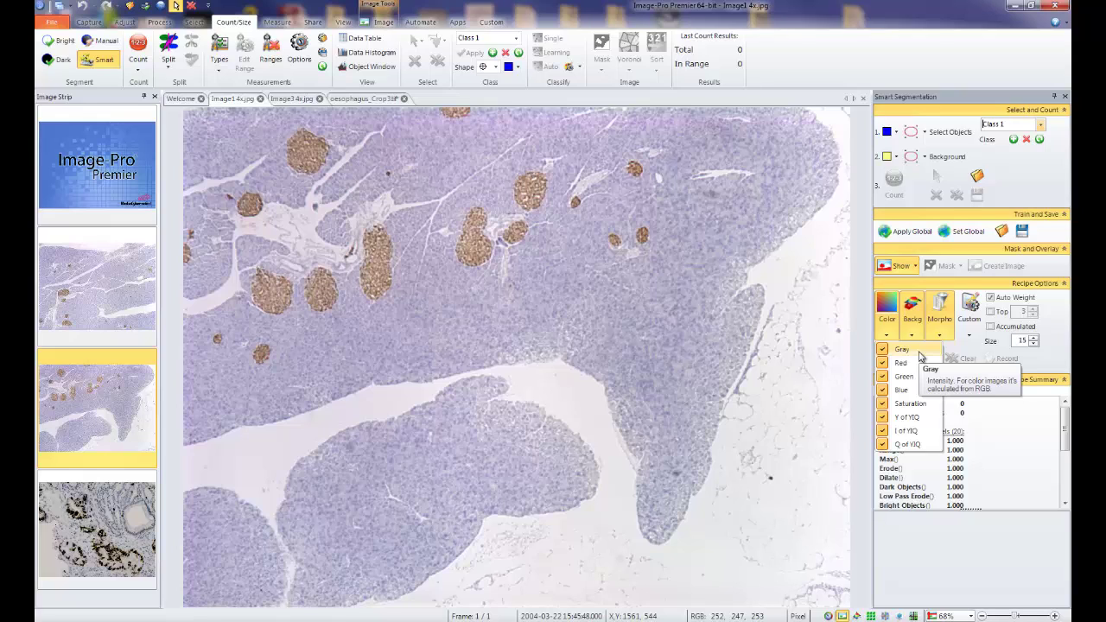
click(912, 337)
click(912, 337)
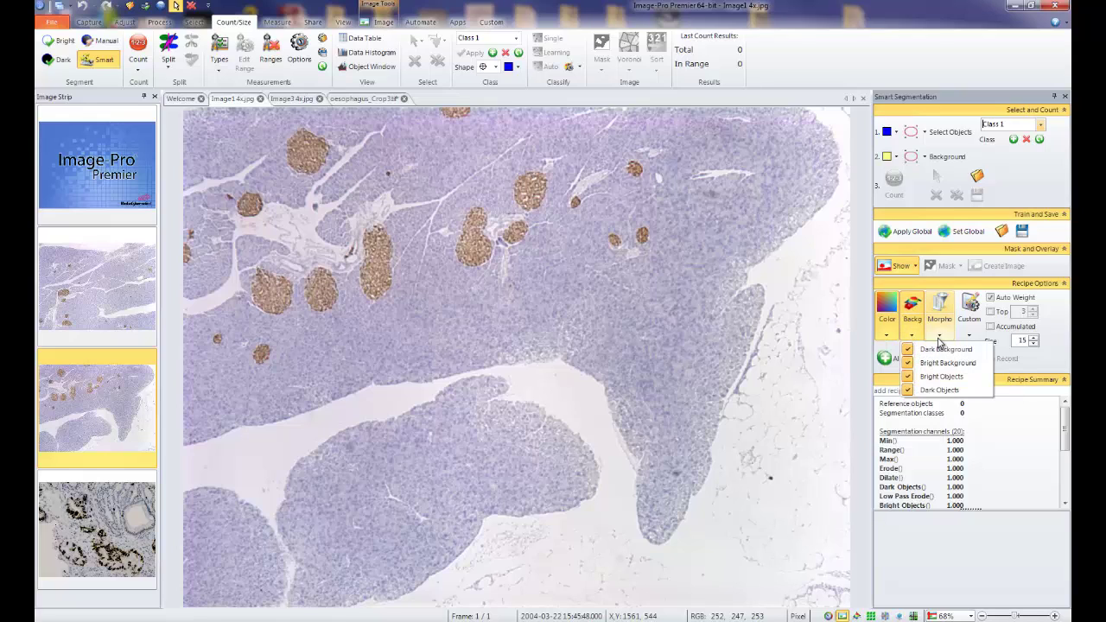
click(940, 337)
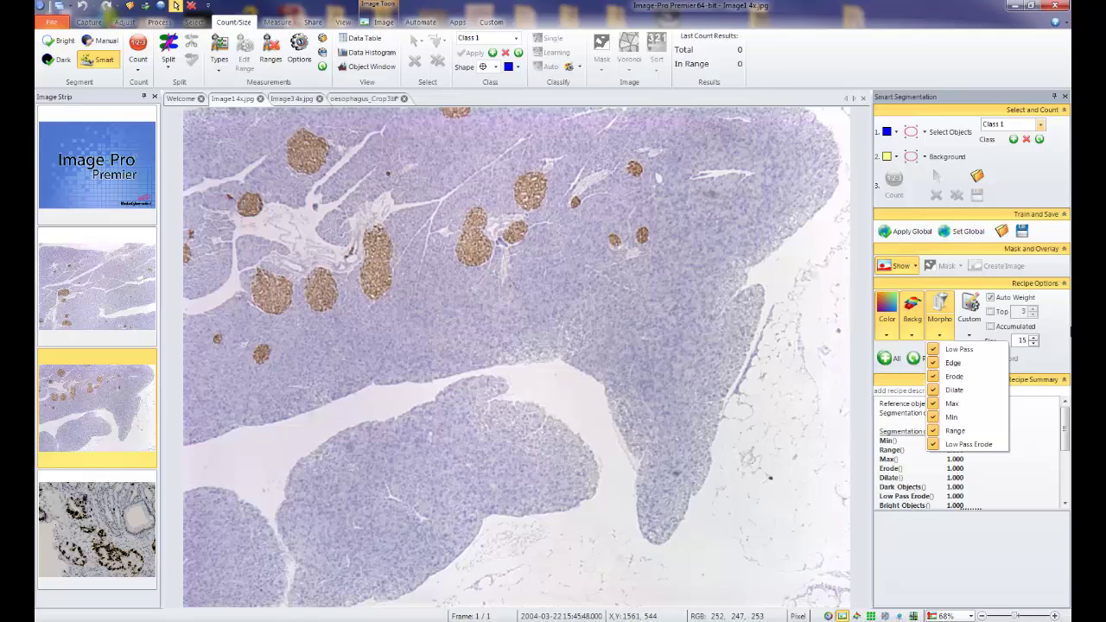
click(1069, 328)
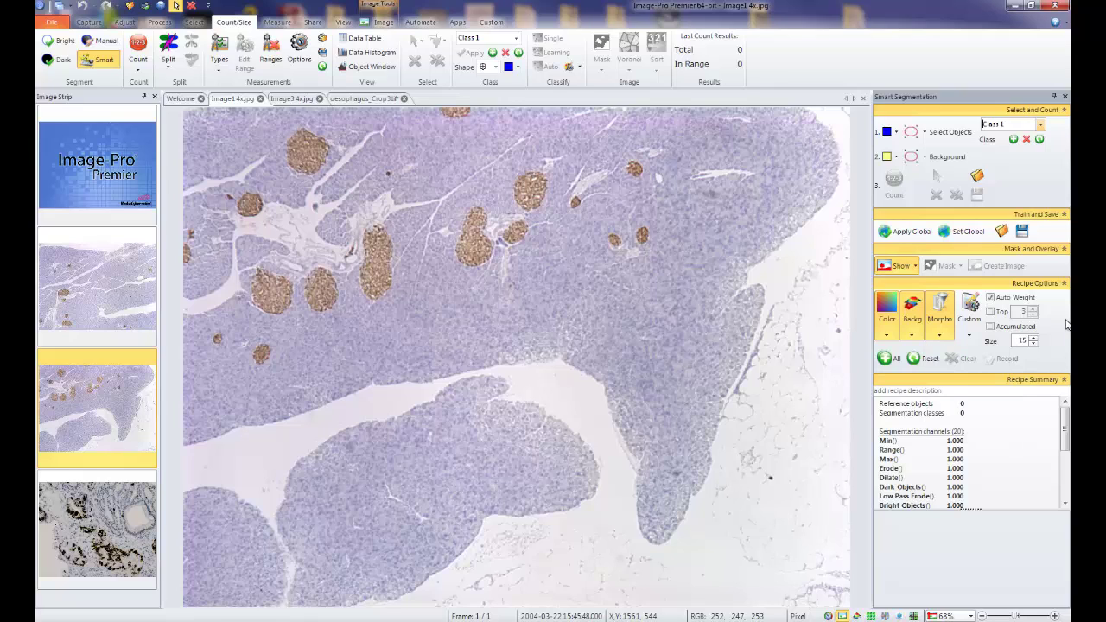
- Examine the channel types and inputs offered for a custom recipe channel, and leave without adding one
click(969, 335)
click(984, 354)
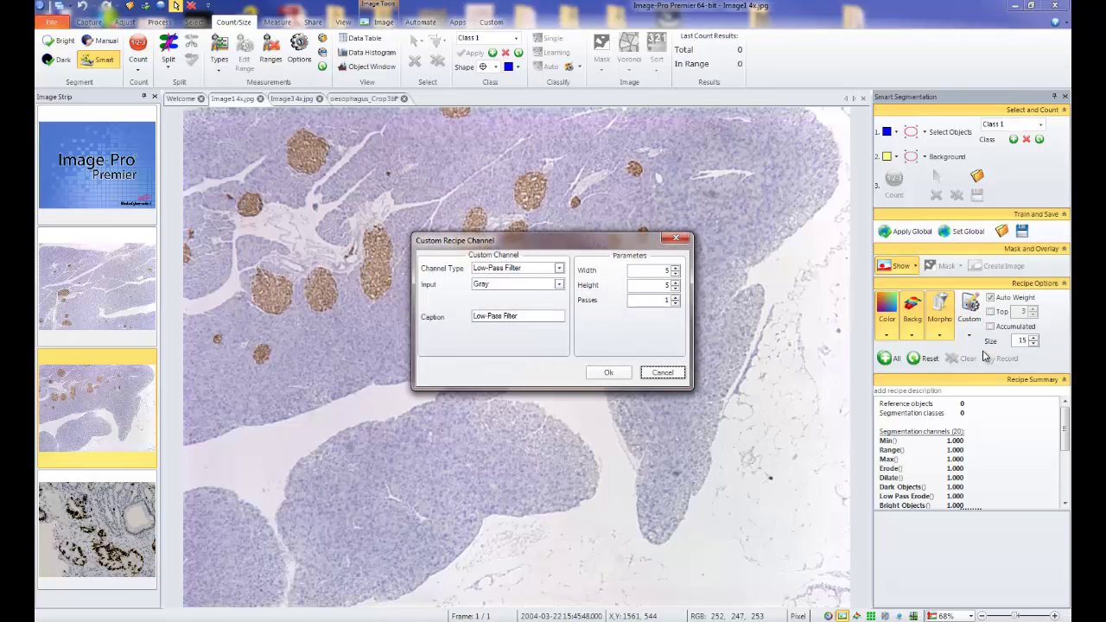
click(559, 268)
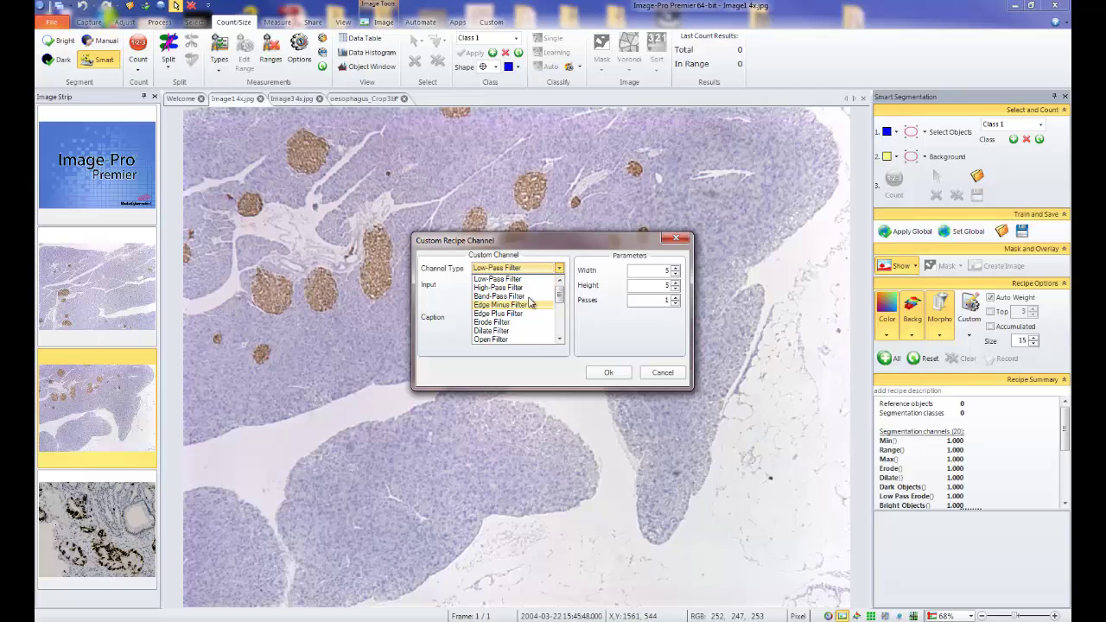
drag(560, 299, 565, 276)
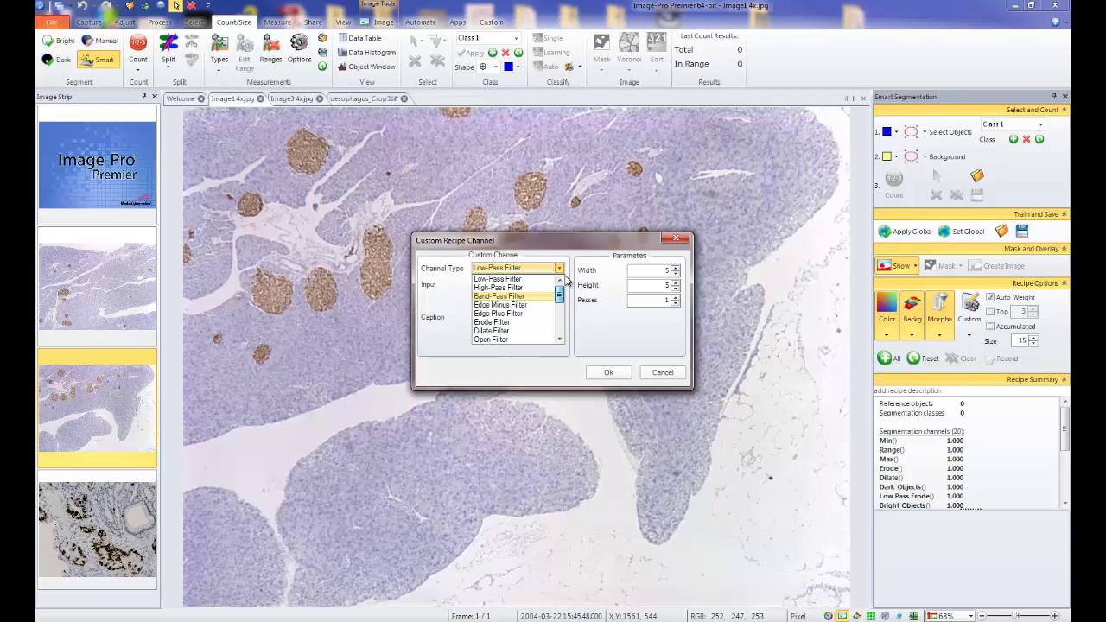
click(590, 260)
click(558, 286)
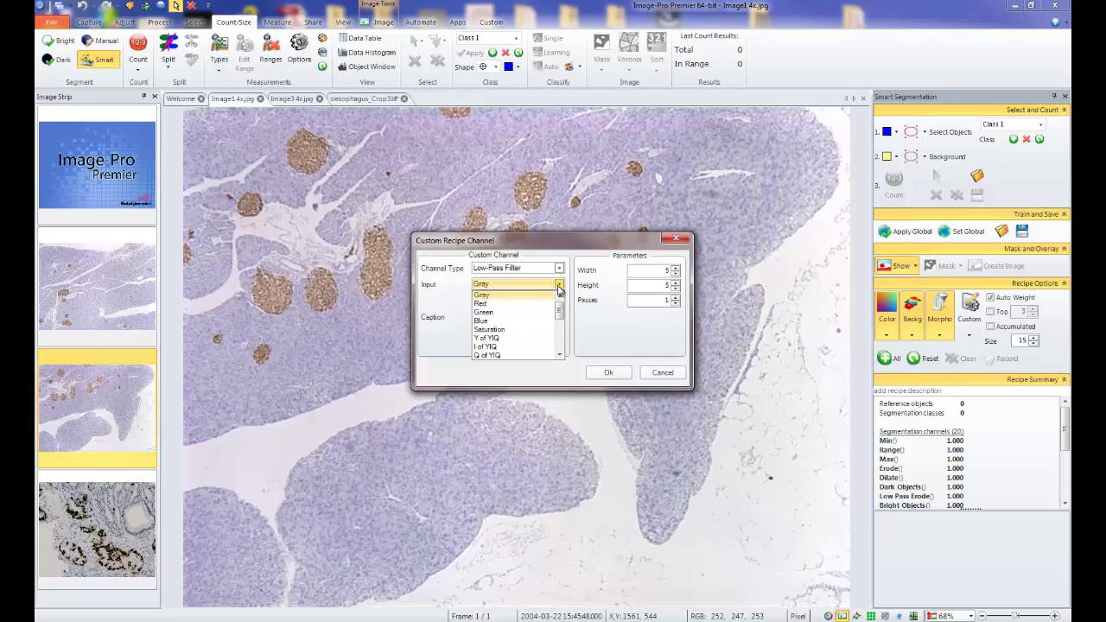
click(661, 373)
click(661, 374)
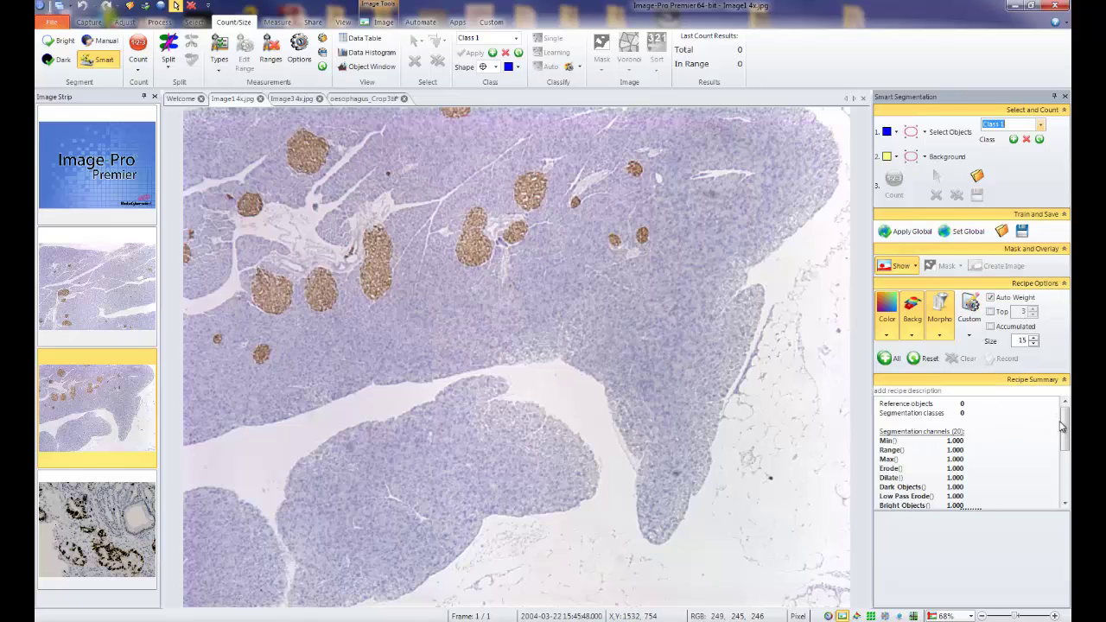
- Outline the inside of a brown islet in the upper middle of the tissue as a Class 1 object with the freeform polygon tool
mouse_move(1062, 424)
mouse_down()
mouse_move(1065, 481)
mouse_move(1065, 423)
mouse_up()
click(925, 131)
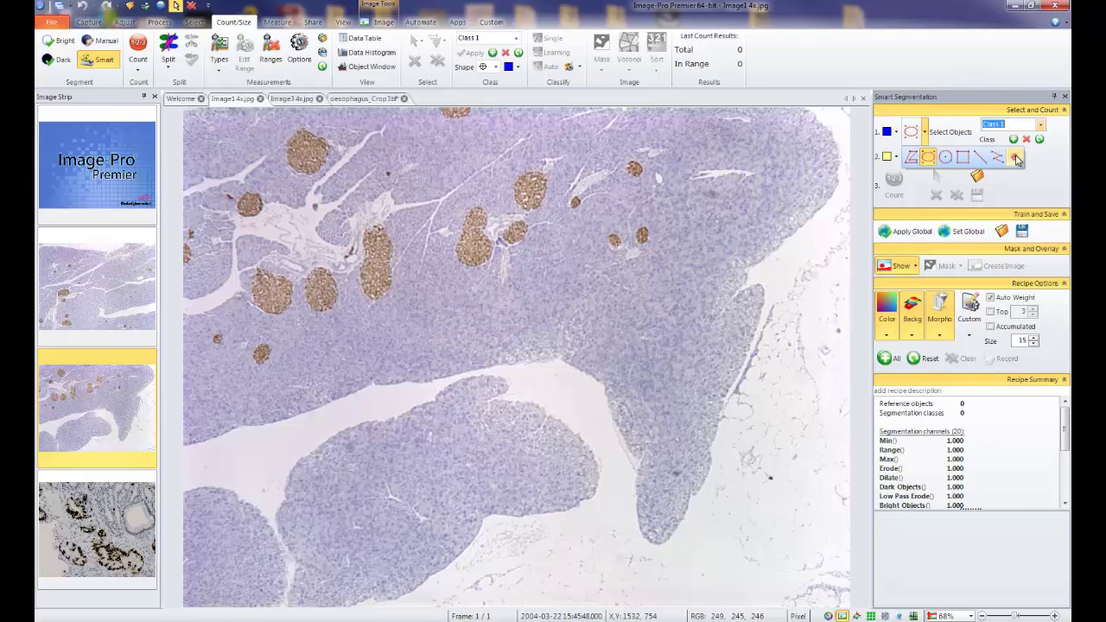
click(912, 157)
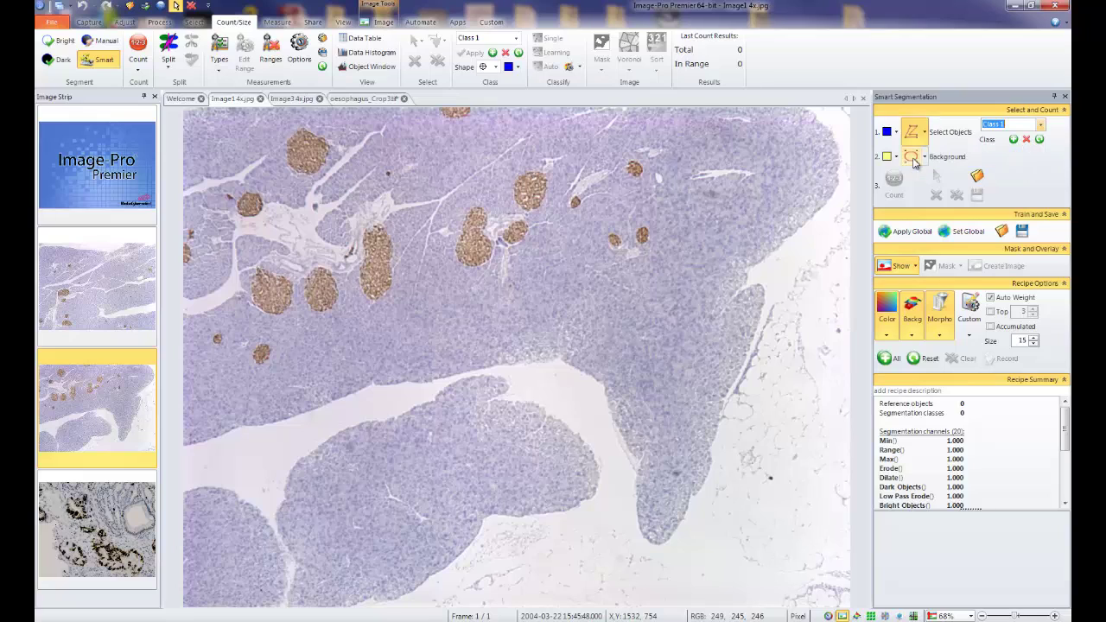
click(1014, 124)
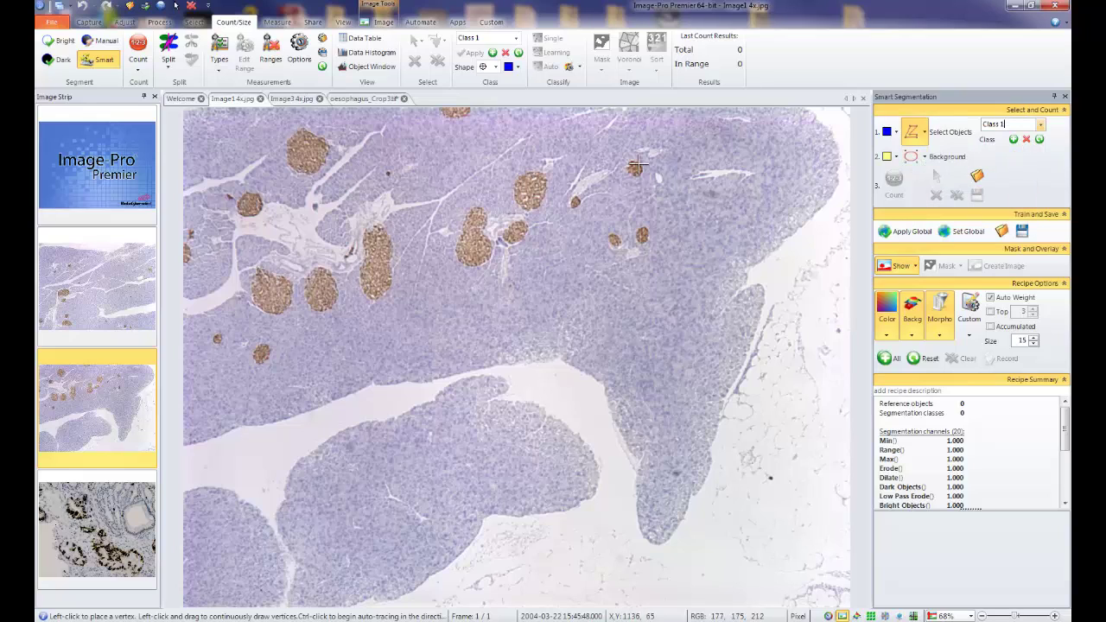
mouse_move(470, 235)
mouse_down()
mouse_move(477, 261)
mouse_move(486, 242)
mouse_move(474, 233)
mouse_up()
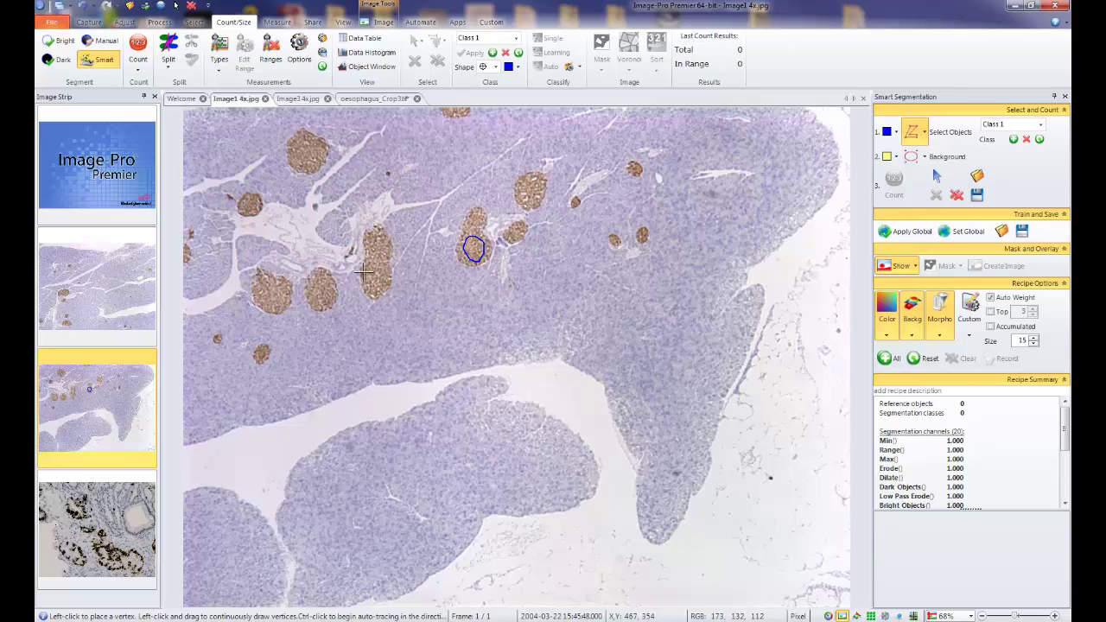
- Add Class 2 and outline two areas of the purple tissue as its reference objects
click(1014, 139)
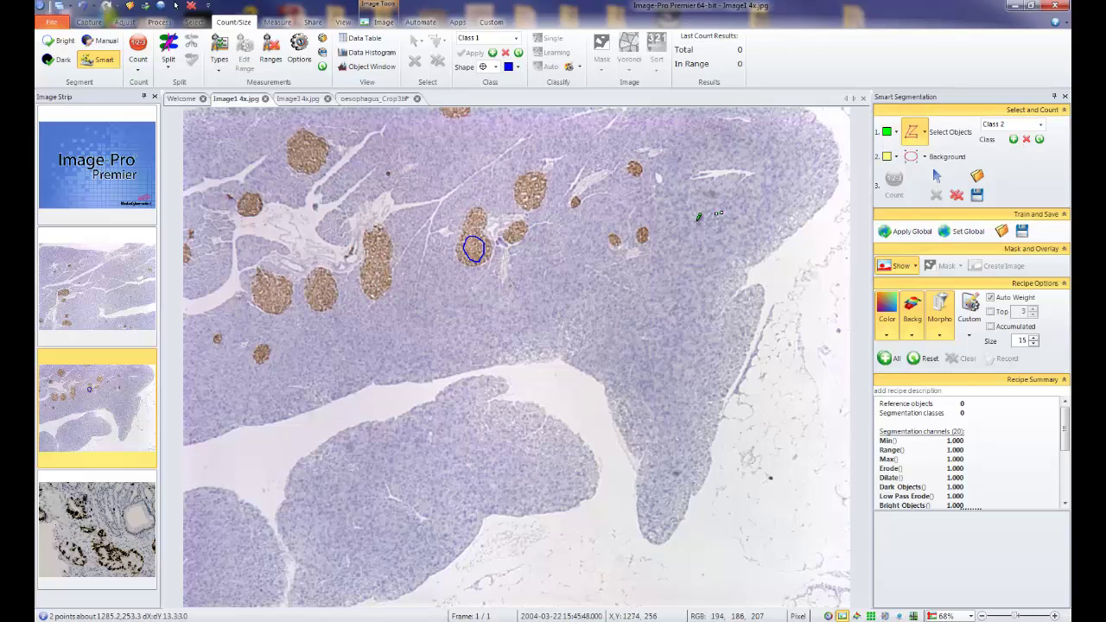
mouse_move(735, 212)
mouse_down()
mouse_move(679, 271)
mouse_move(740, 208)
mouse_up()
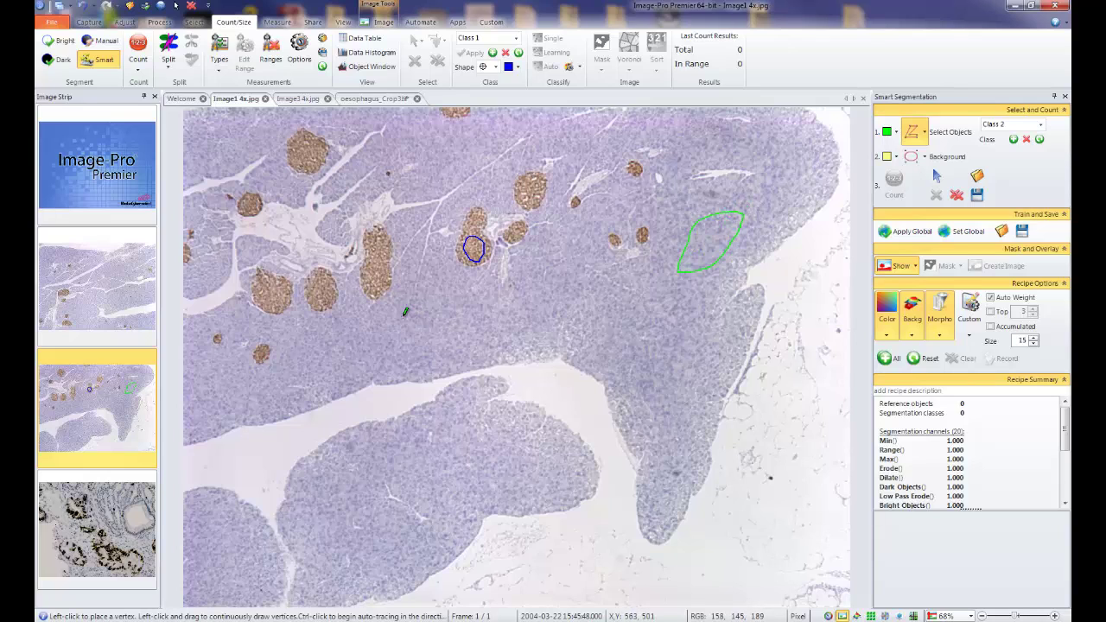
mouse_move(403, 319)
mouse_down()
mouse_move(384, 330)
mouse_move(447, 334)
mouse_move(420, 313)
mouse_up()
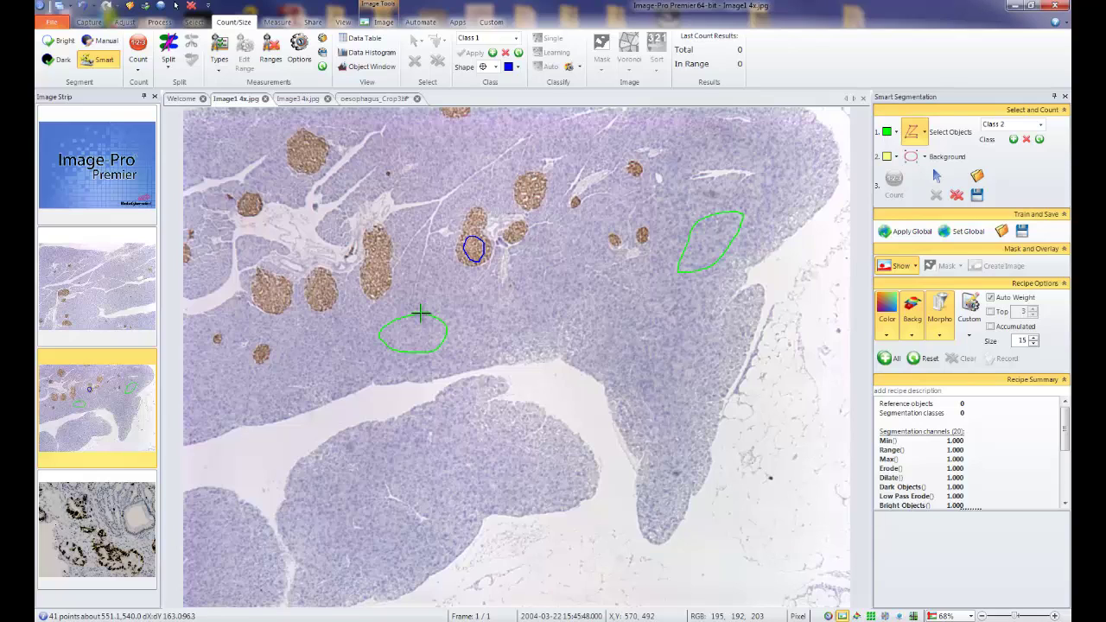
- Mark a small ellipse in the white gap between the tissue lobes as background and review the recipe summary
click(913, 158)
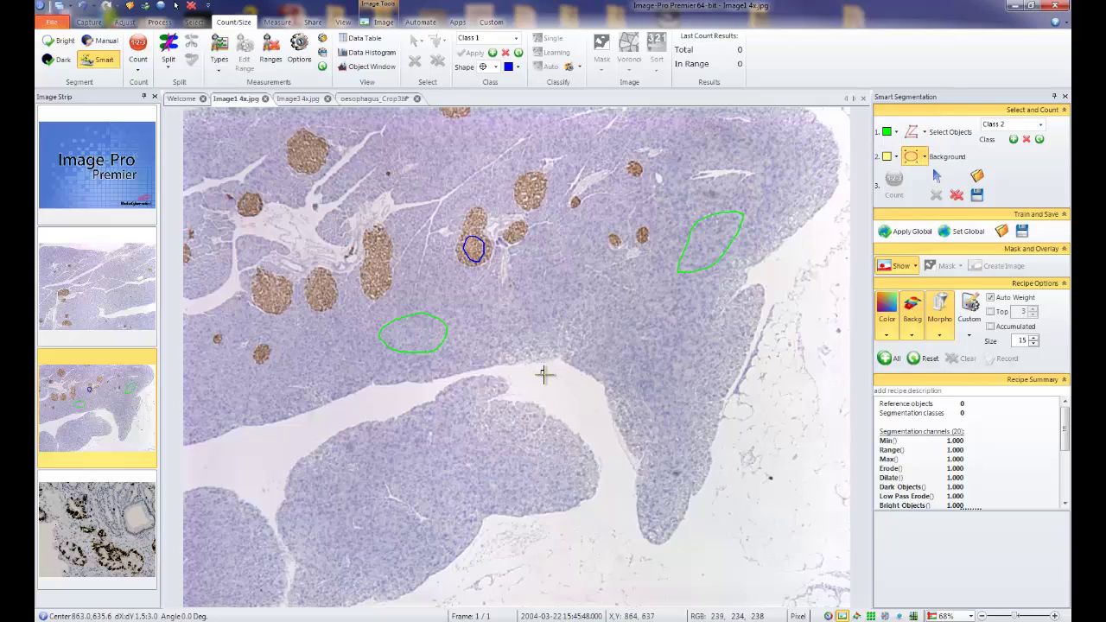
drag(544, 374, 547, 381)
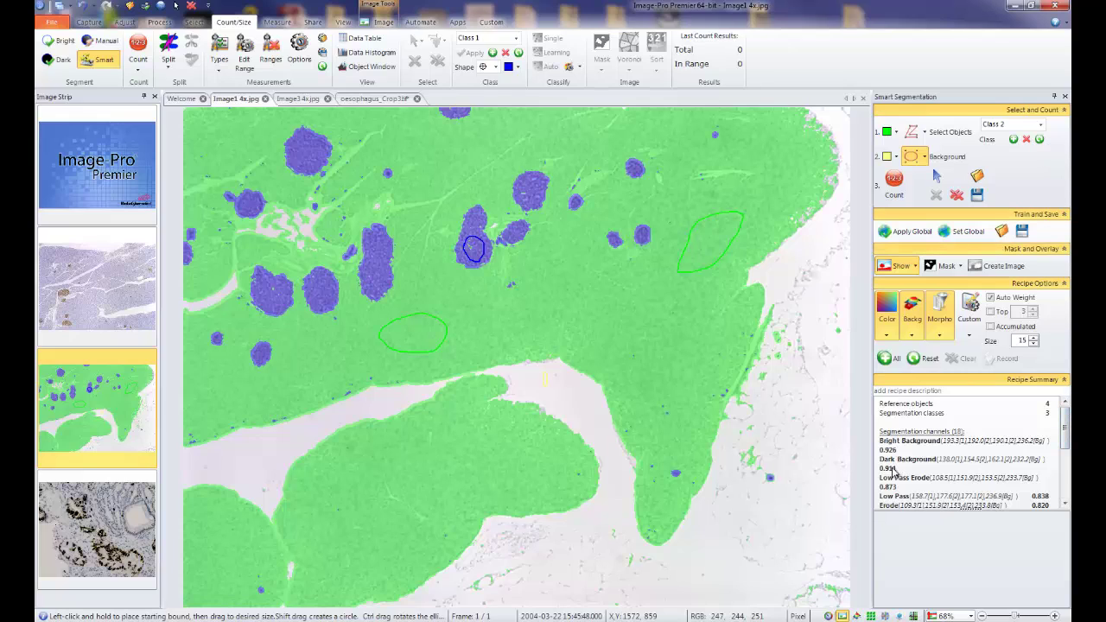
mouse_move(1068, 430)
mouse_down()
mouse_move(1068, 479)
mouse_move(1067, 424)
mouse_up()
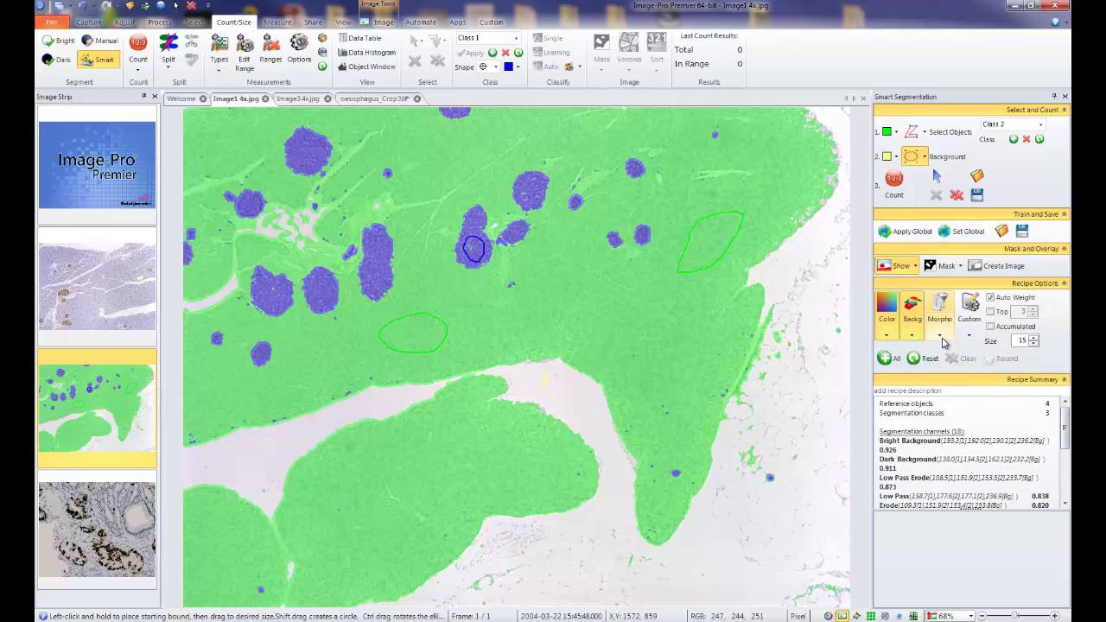
- Examine the list of morphological channels used by the recipe and close it without changing the selection
click(945, 343)
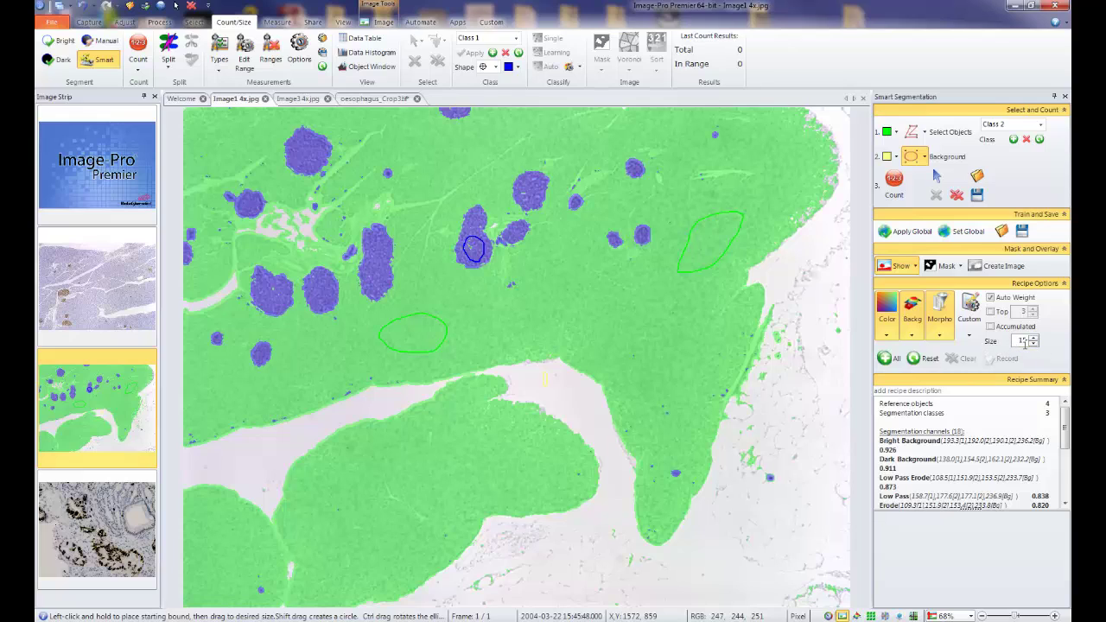
click(939, 335)
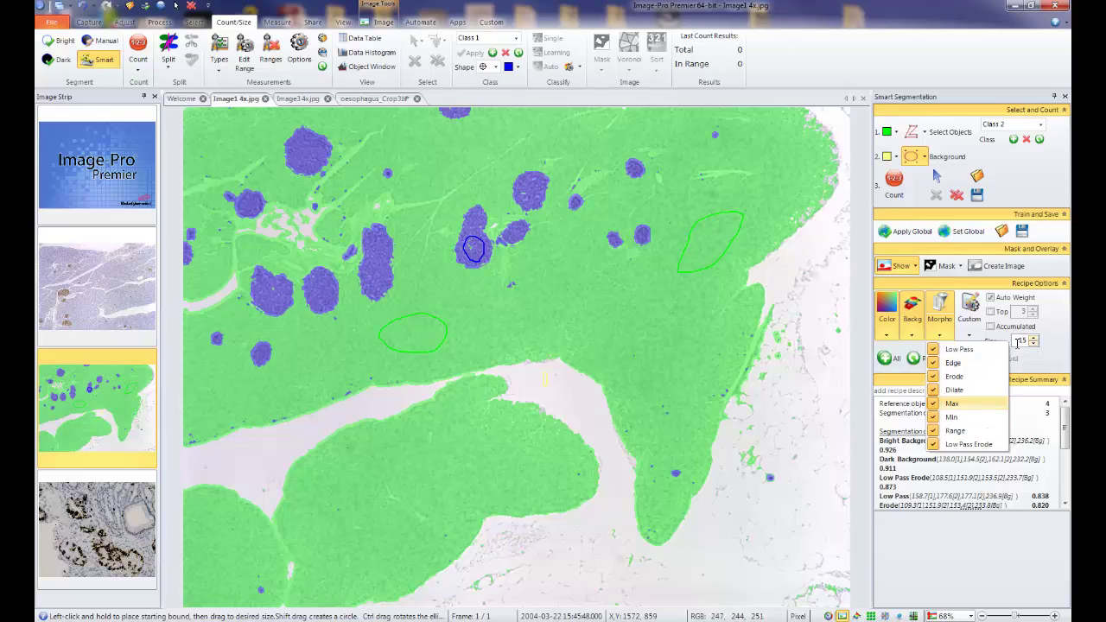
click(1060, 344)
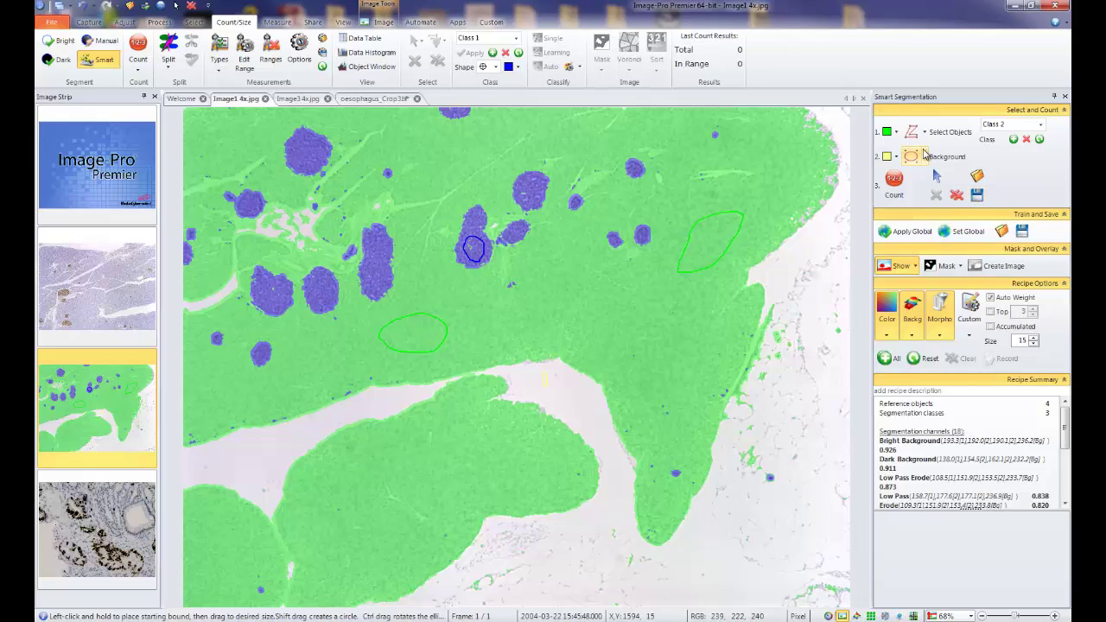
- Mark the pale streak beside the large upper-left islet with a background line and outline a small Class 2 spot atop the lower lobe
click(926, 156)
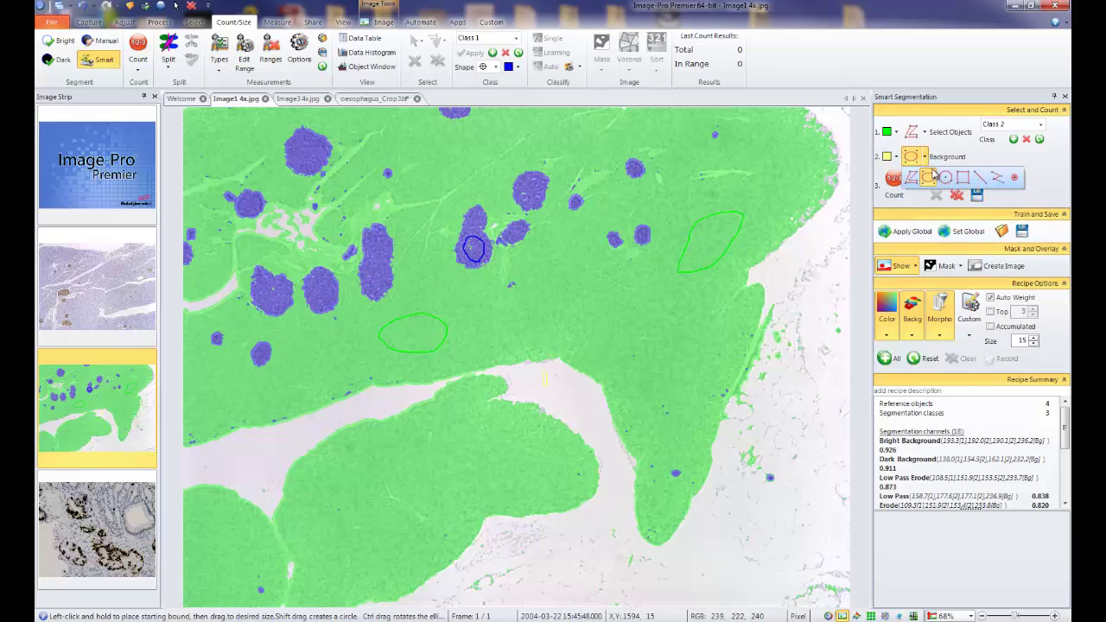
click(982, 178)
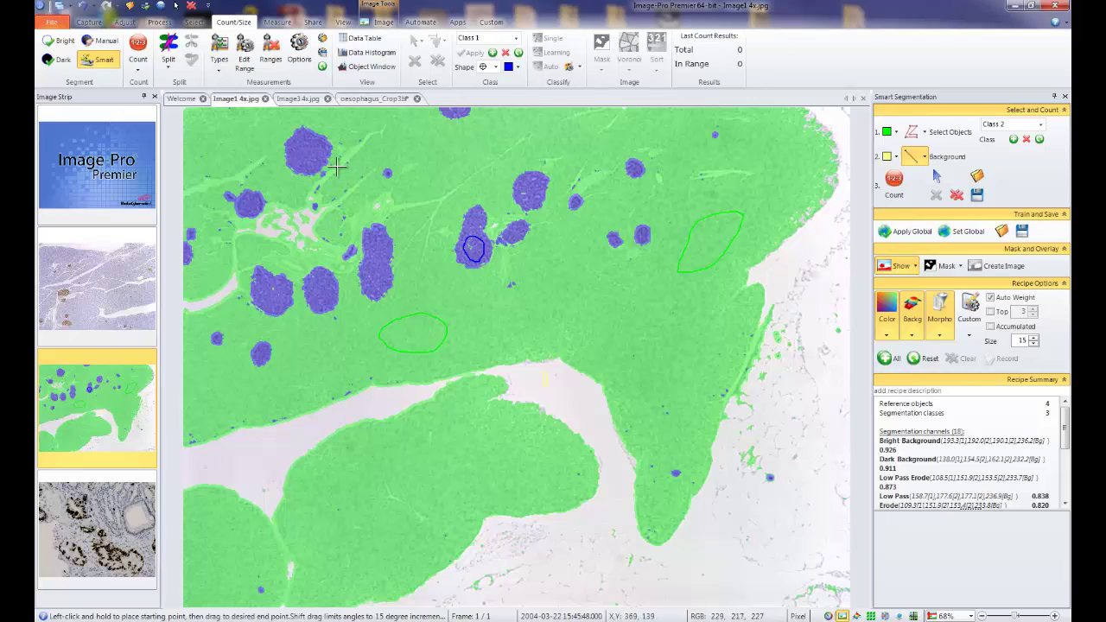
drag(337, 166, 335, 167)
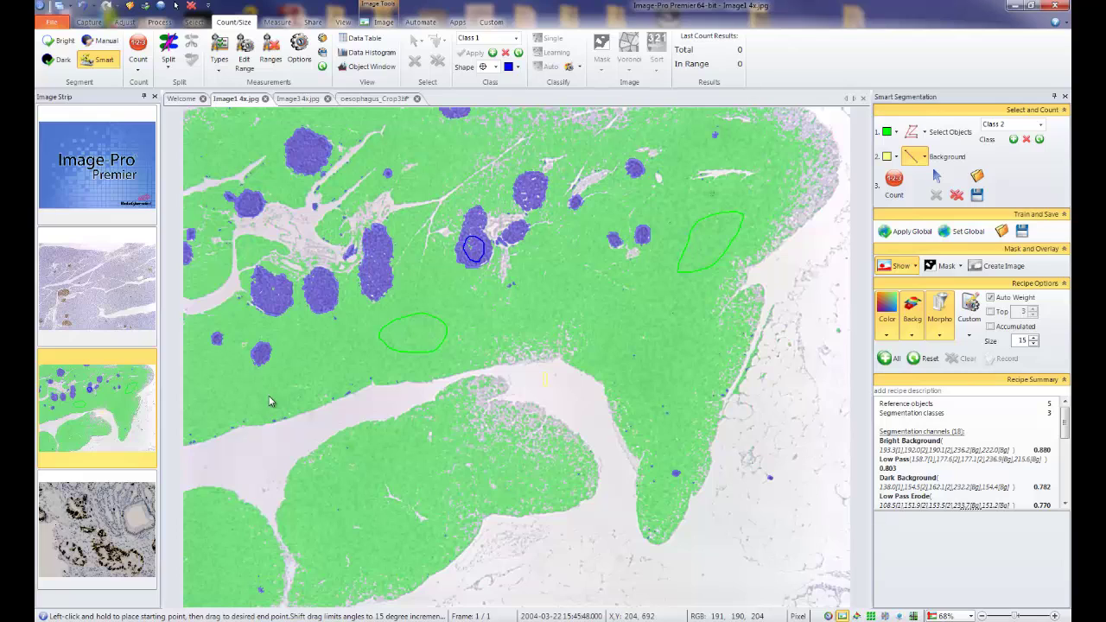
click(911, 134)
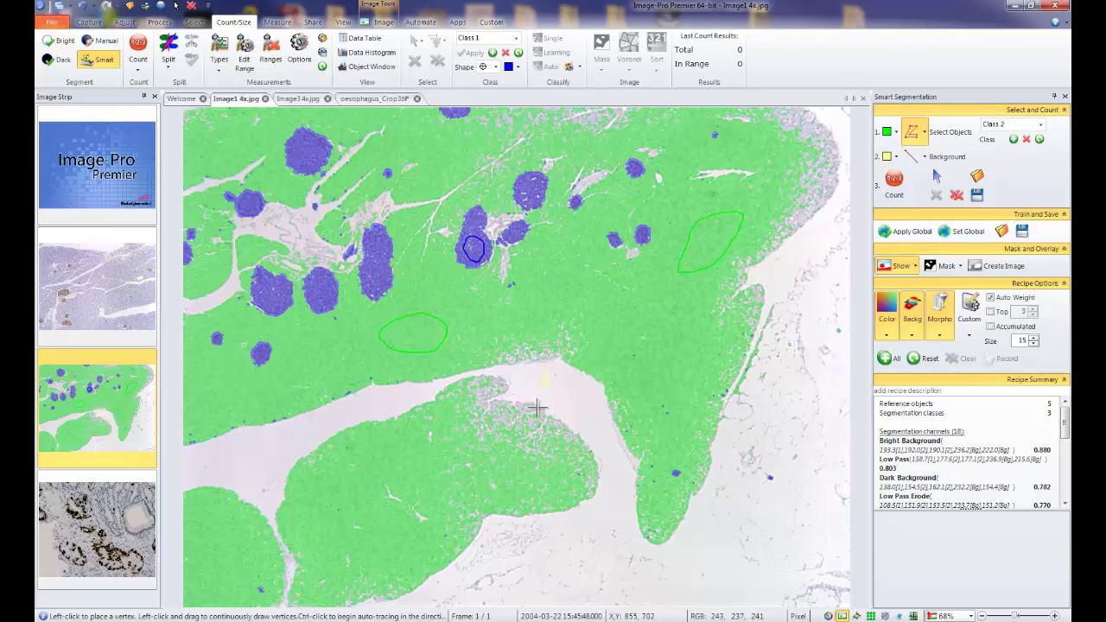
drag(500, 409, 504, 403)
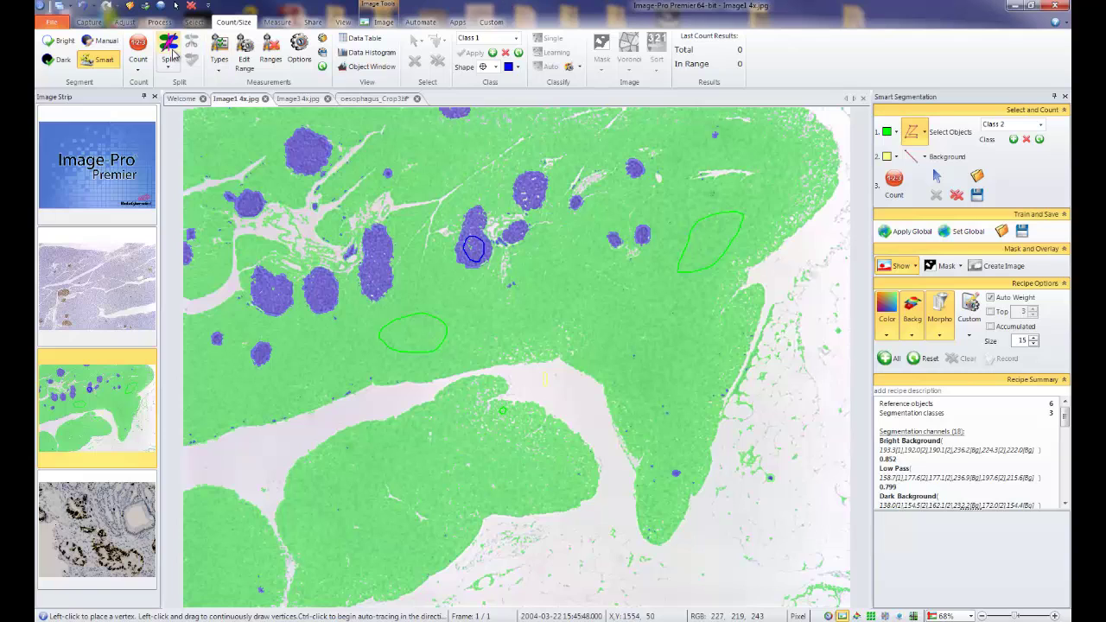
- Count the objects in Image1 4x.jpg to inspect the outlines in an enlarged image area, and delete the counts to return to Smart Segmentation
click(139, 45)
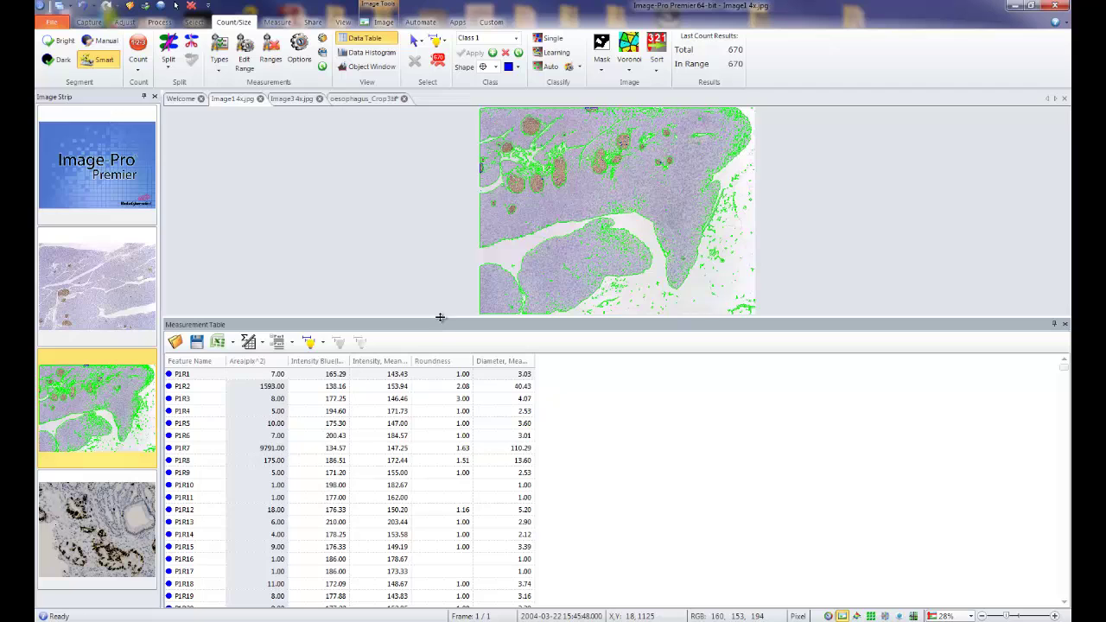
drag(440, 317, 437, 538)
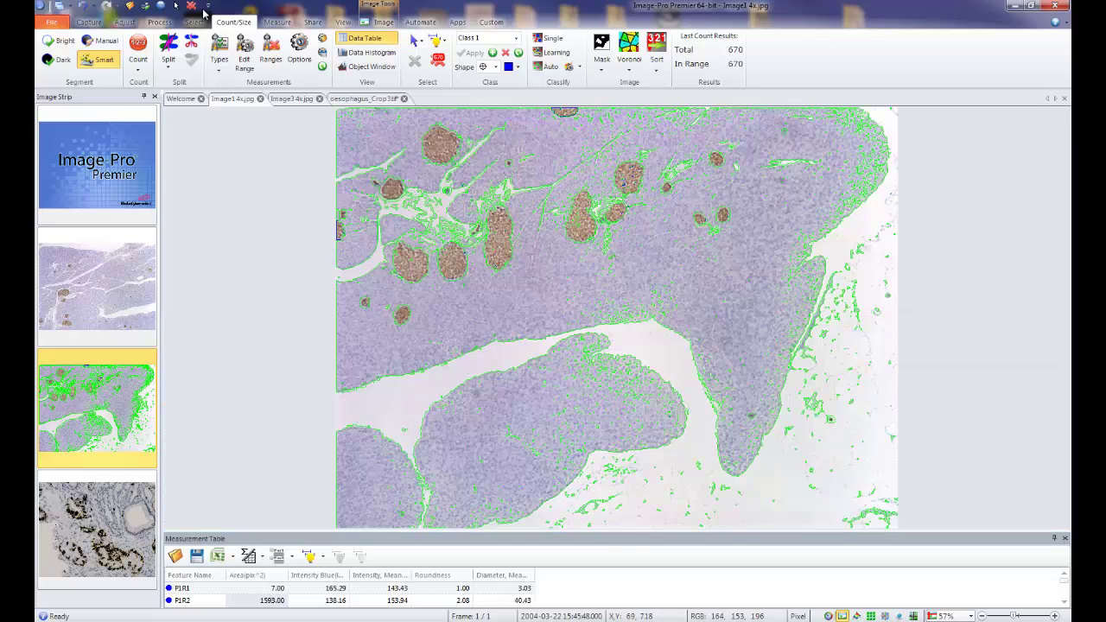
click(438, 64)
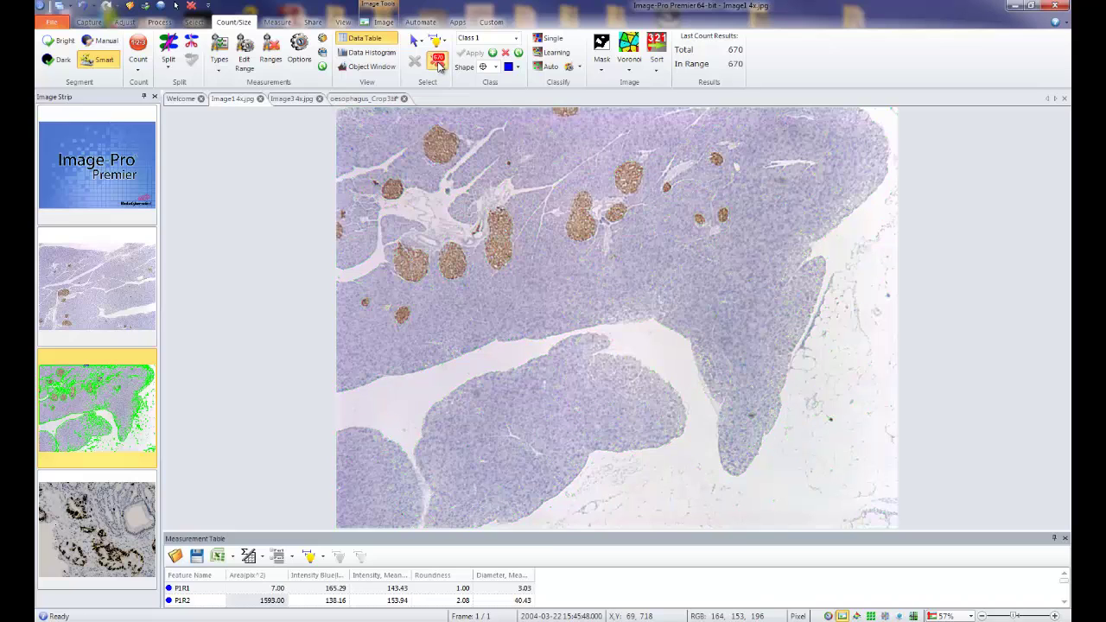
click(105, 61)
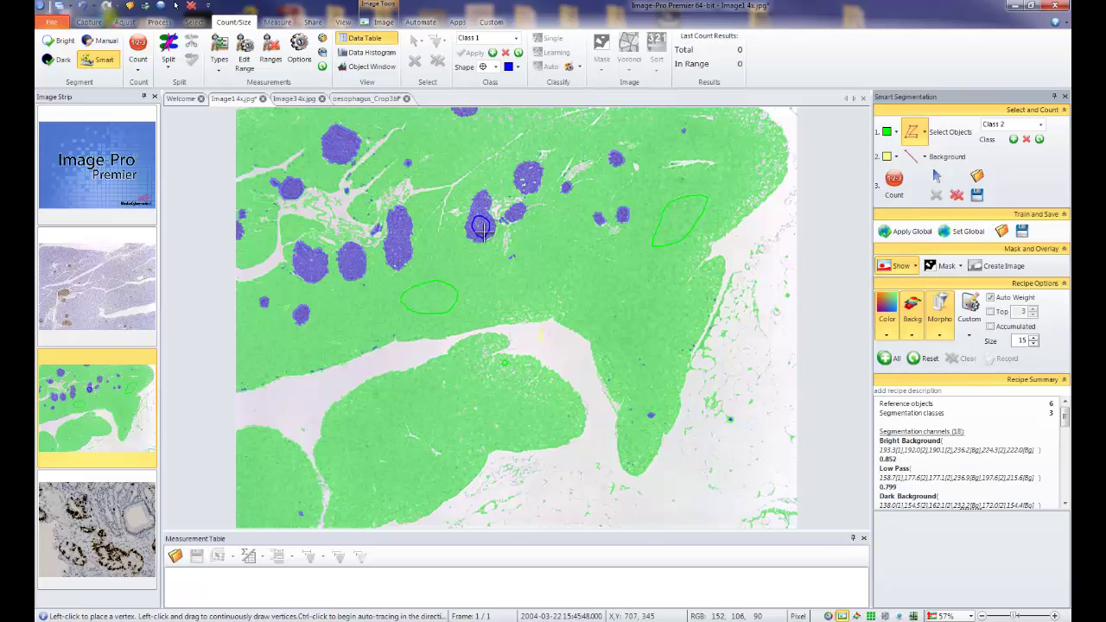
- Save the segmentation recipe as a segmentation options file named DAB
click(1023, 232)
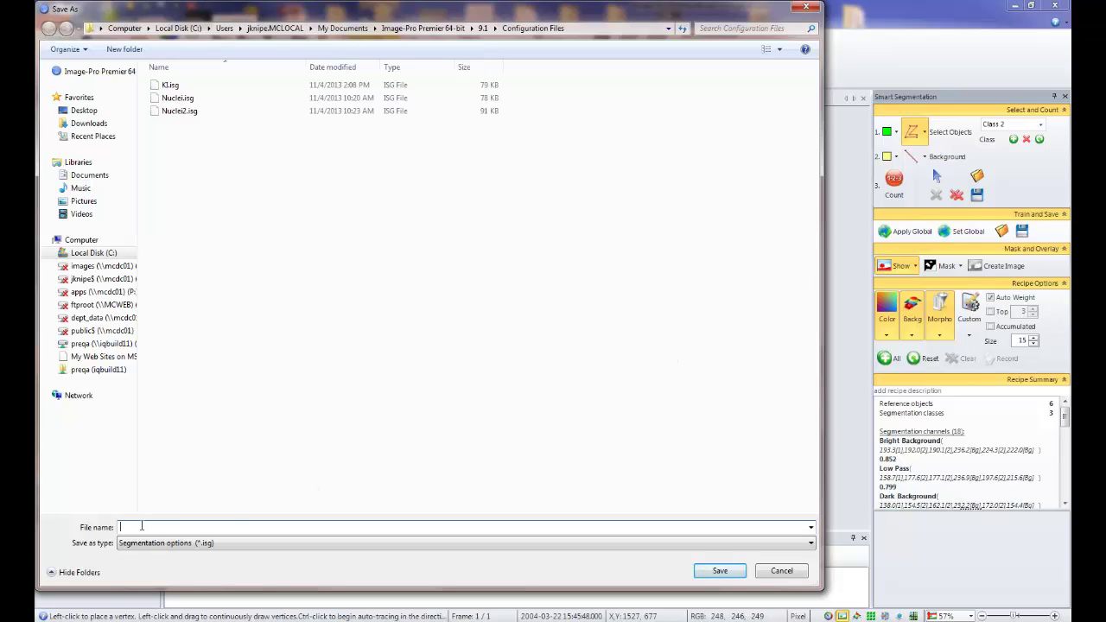
text(D)
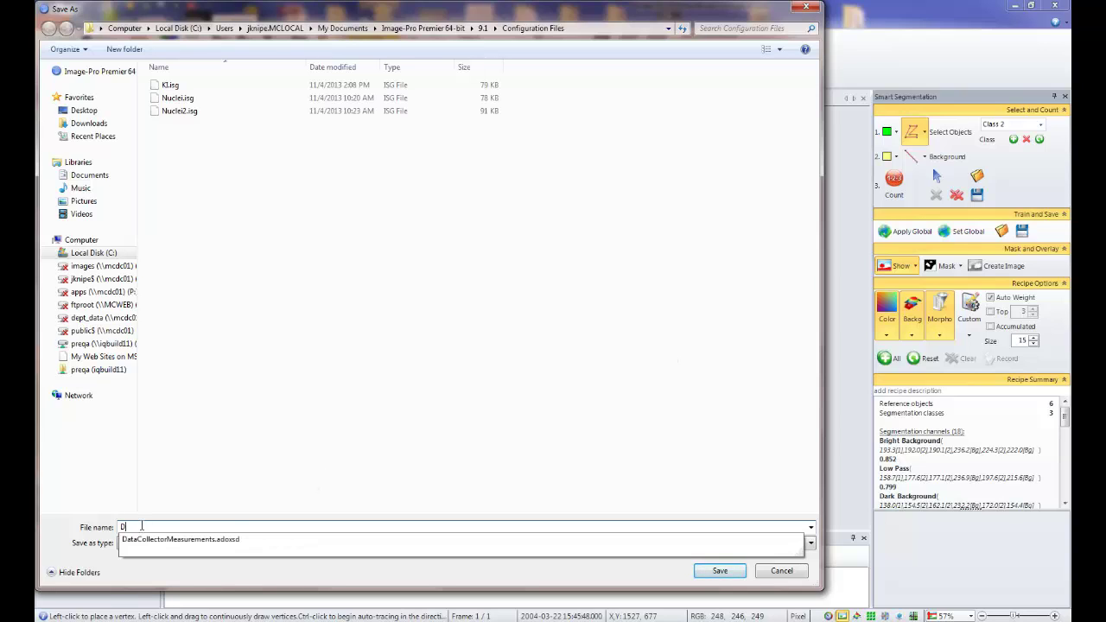
text(AB)
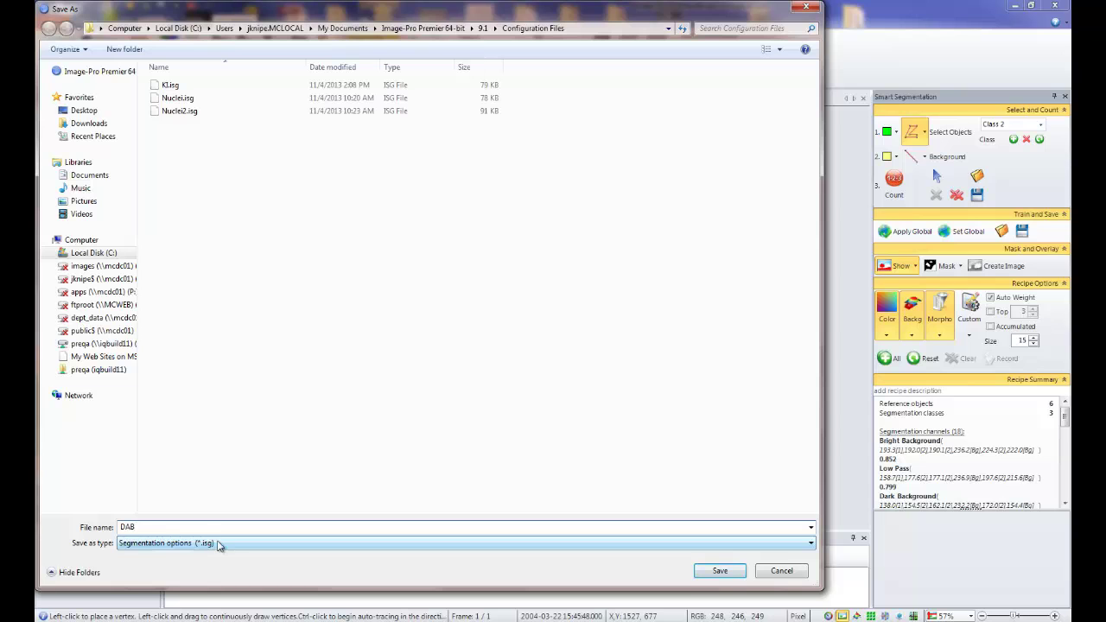
click(717, 573)
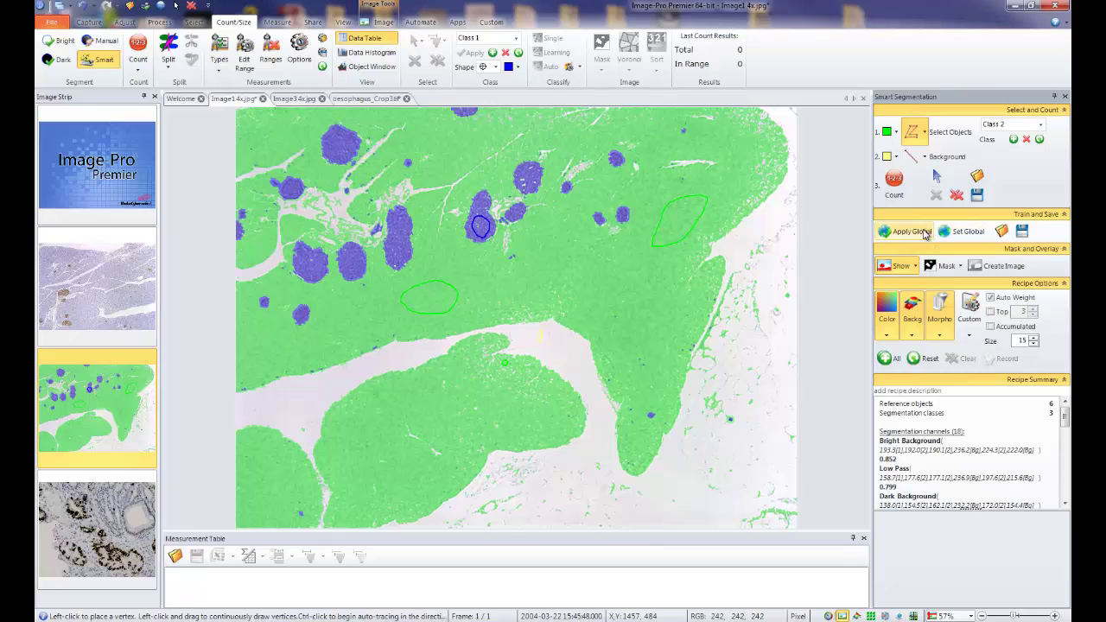
- Set the current recipe as the global one and apply it to Image3 4x.jpg
click(965, 232)
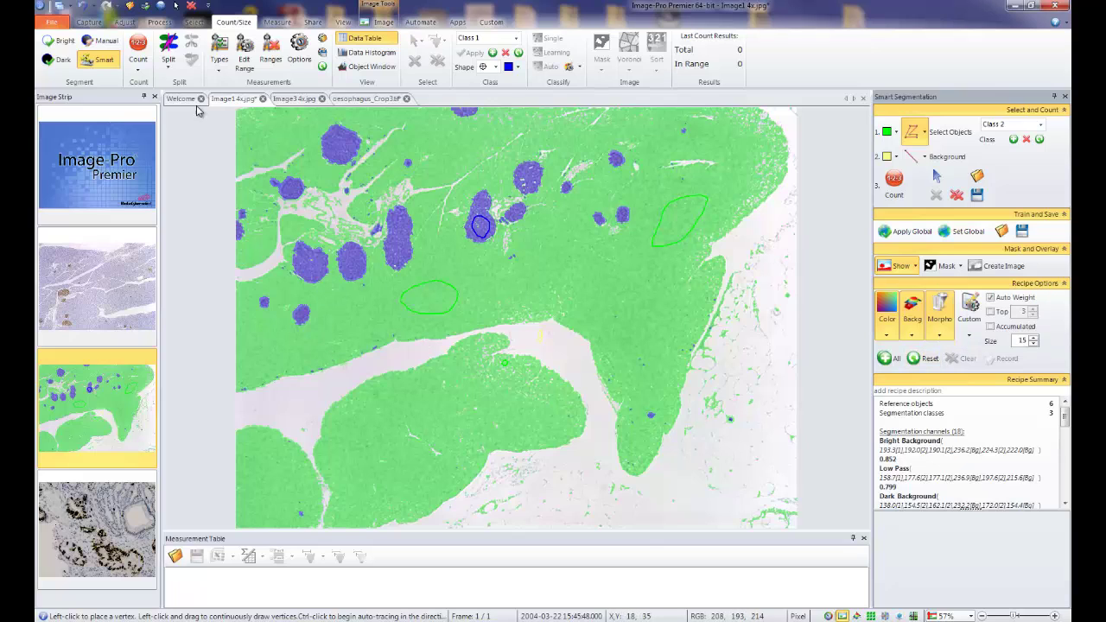
click(125, 338)
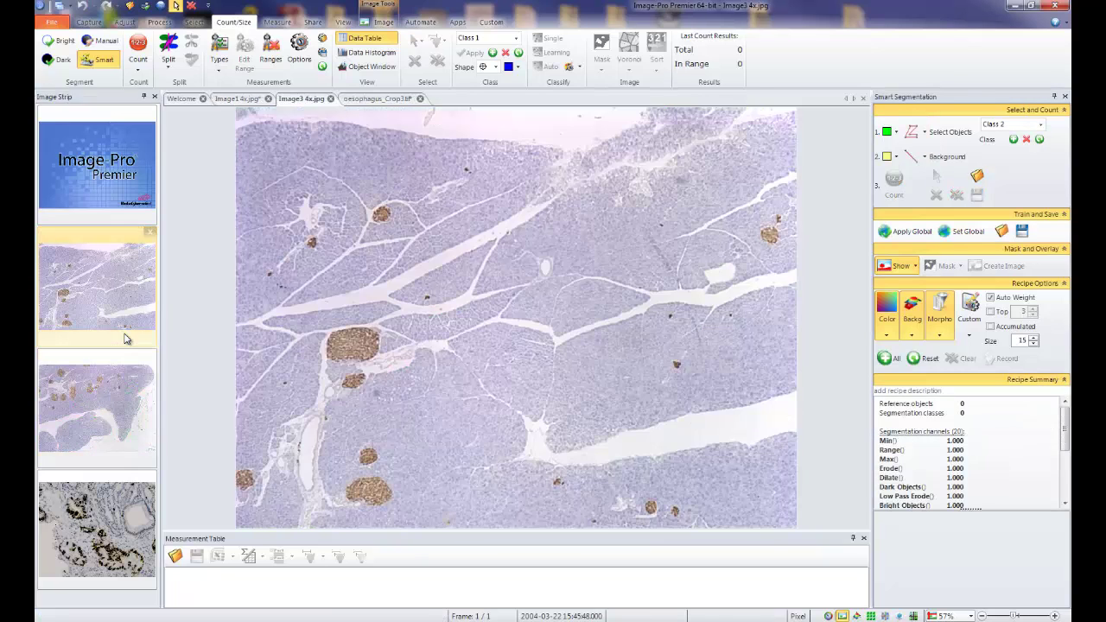
click(901, 231)
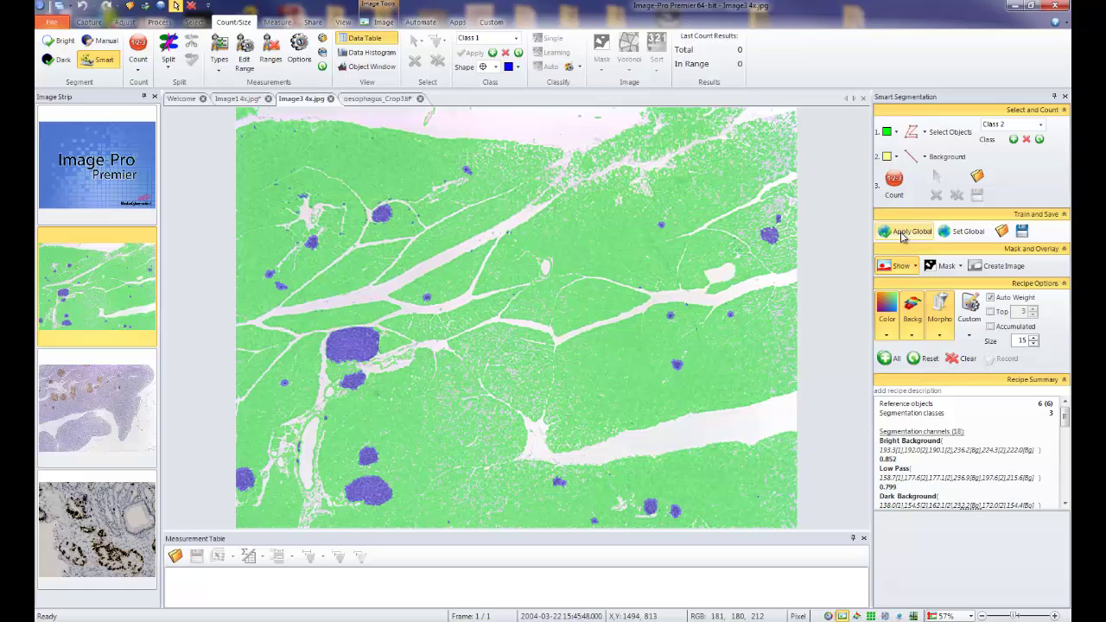
- Count the objects in Image3 4x.jpg with the applied recipe, and delete the counts to return to Smart Segmentation
click(140, 48)
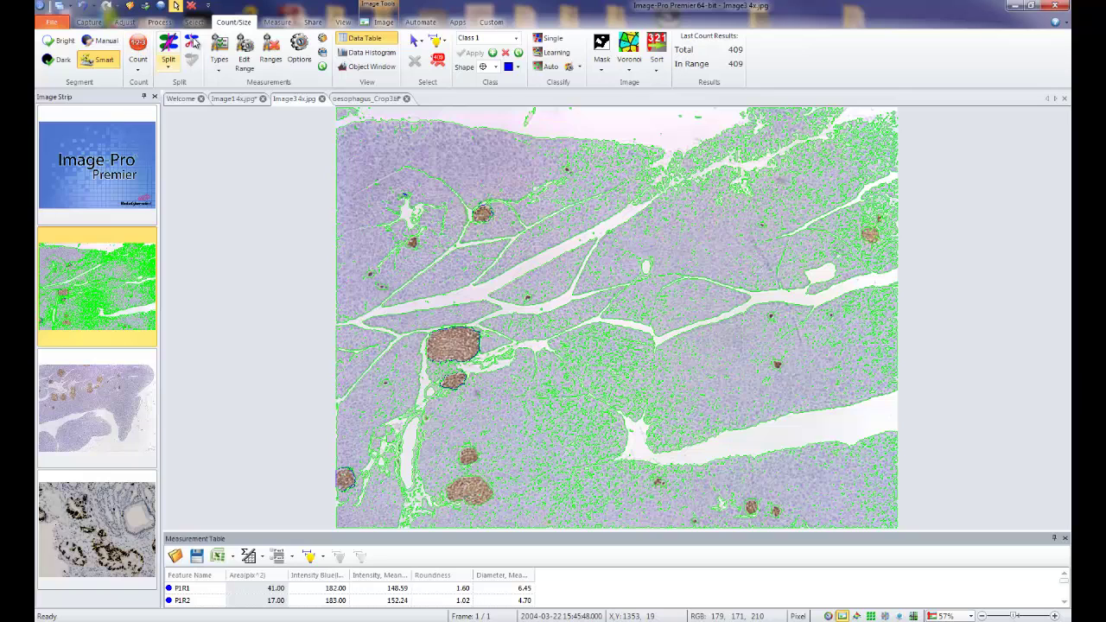
click(438, 59)
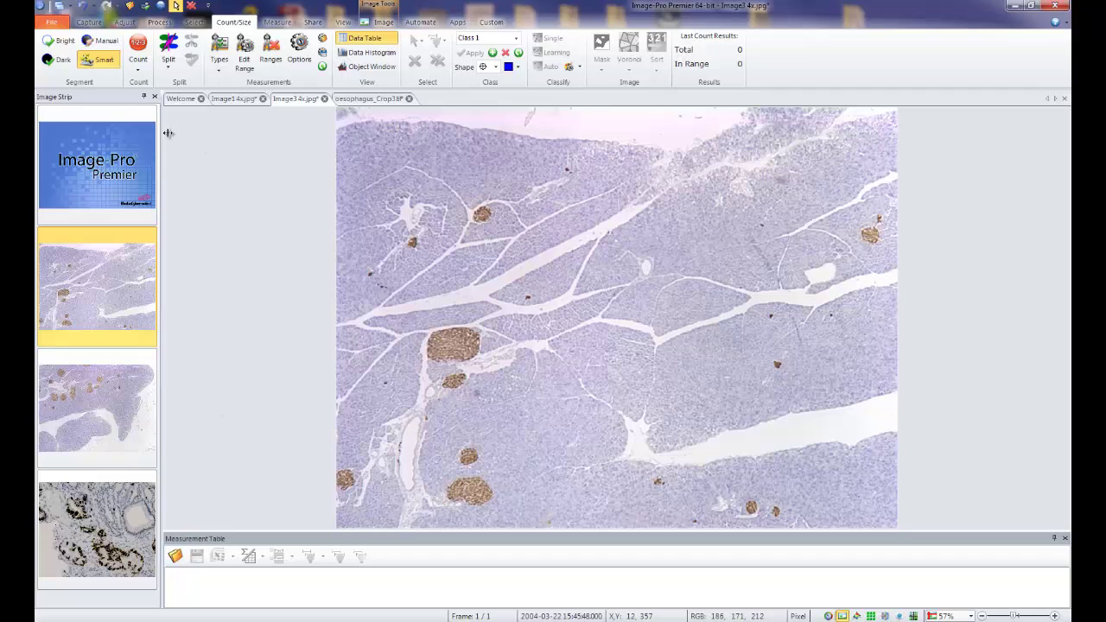
click(104, 62)
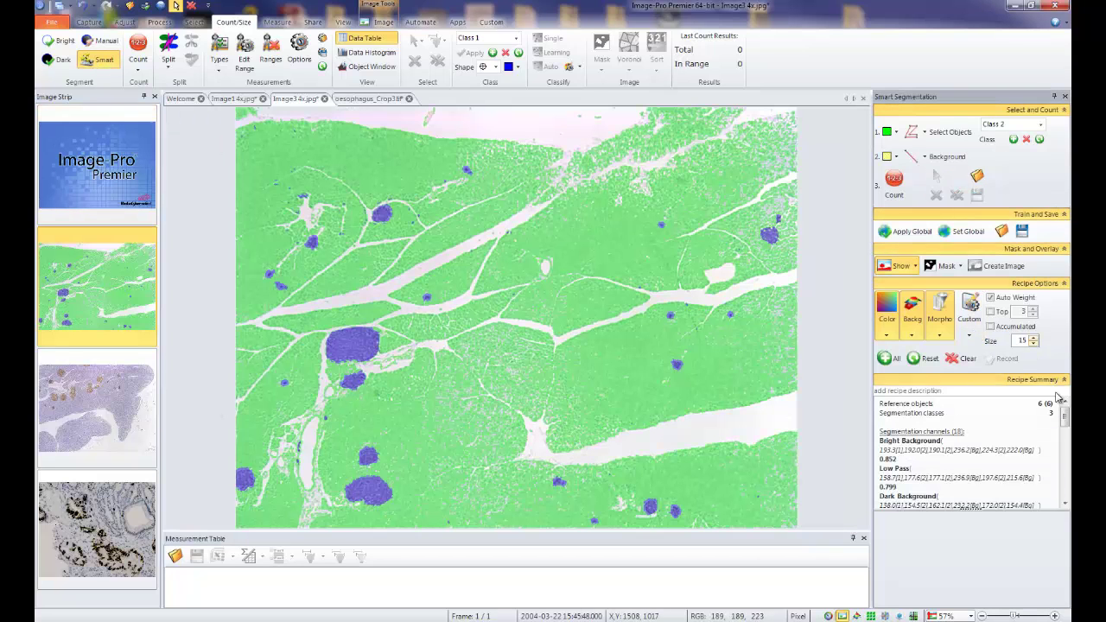
- Outline a small Class 2 reference area in the upper-right tissue of Image3 4x.jpg and save the refined recipe over DAB.isg
click(911, 131)
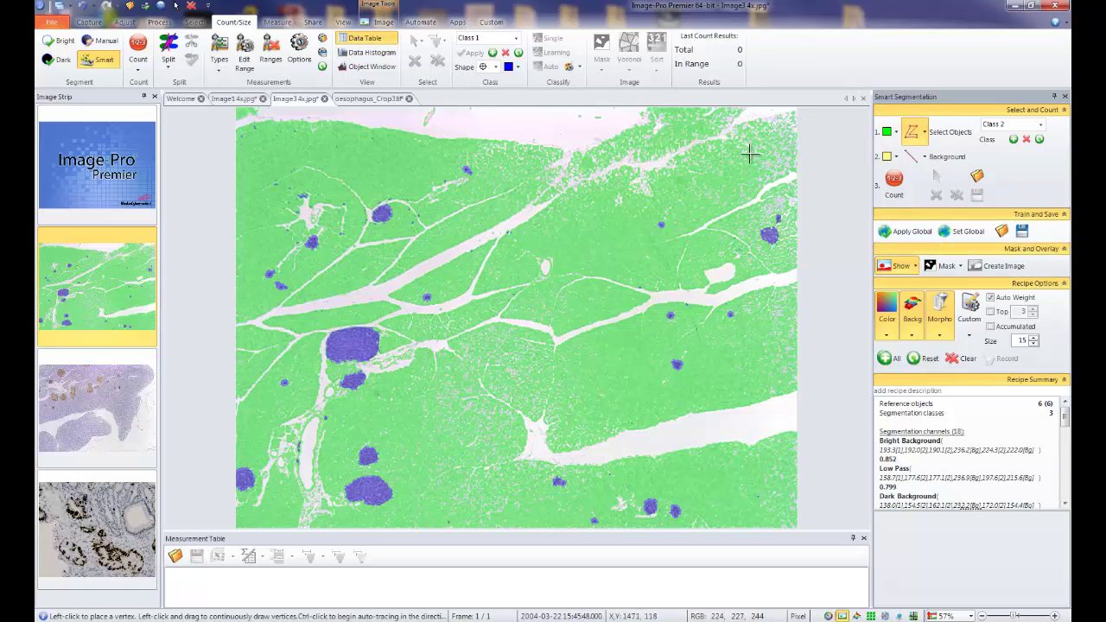
drag(776, 160, 778, 164)
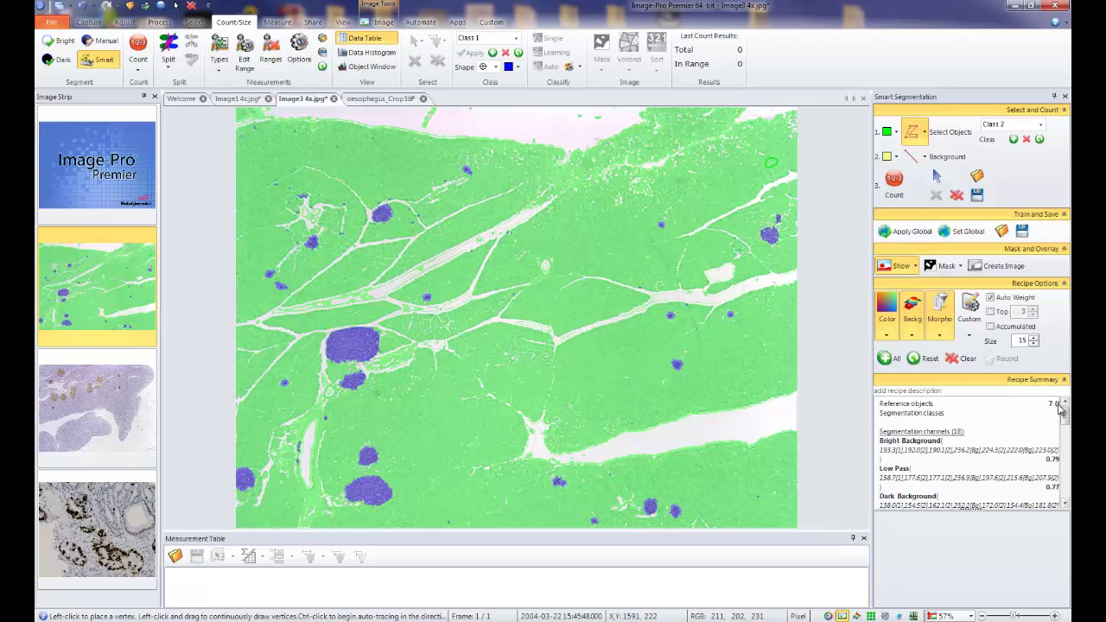
click(1023, 232)
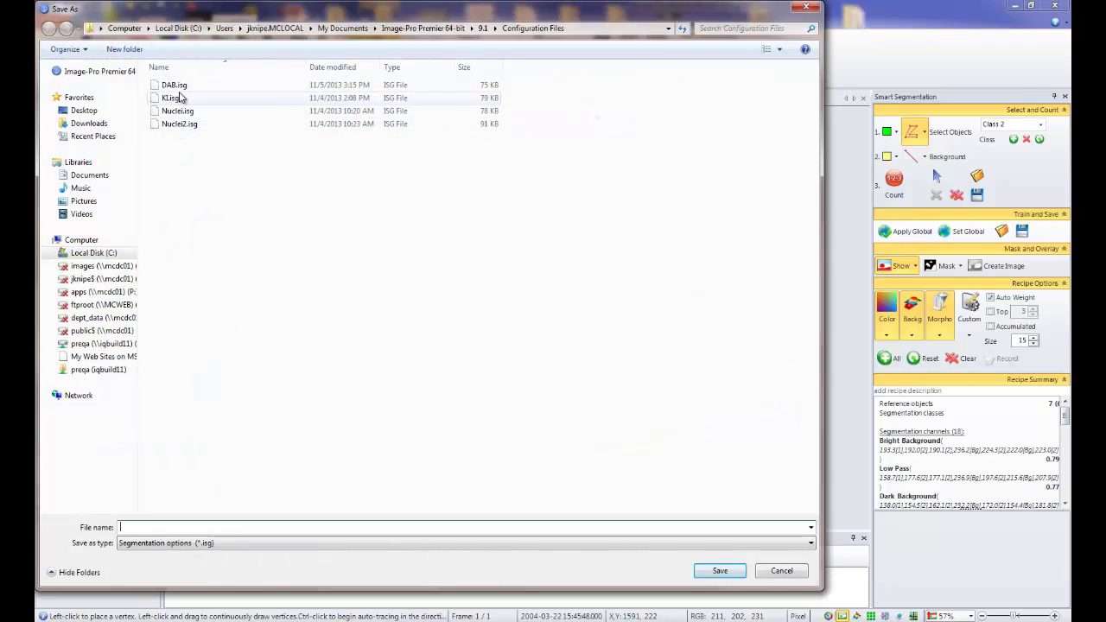
click(174, 84)
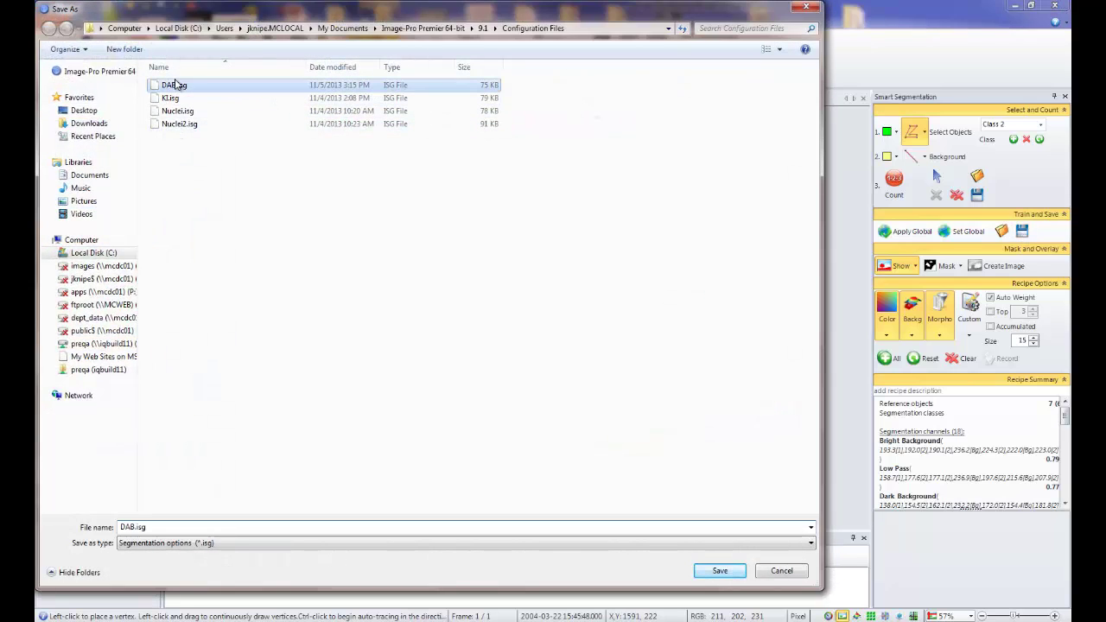
click(720, 571)
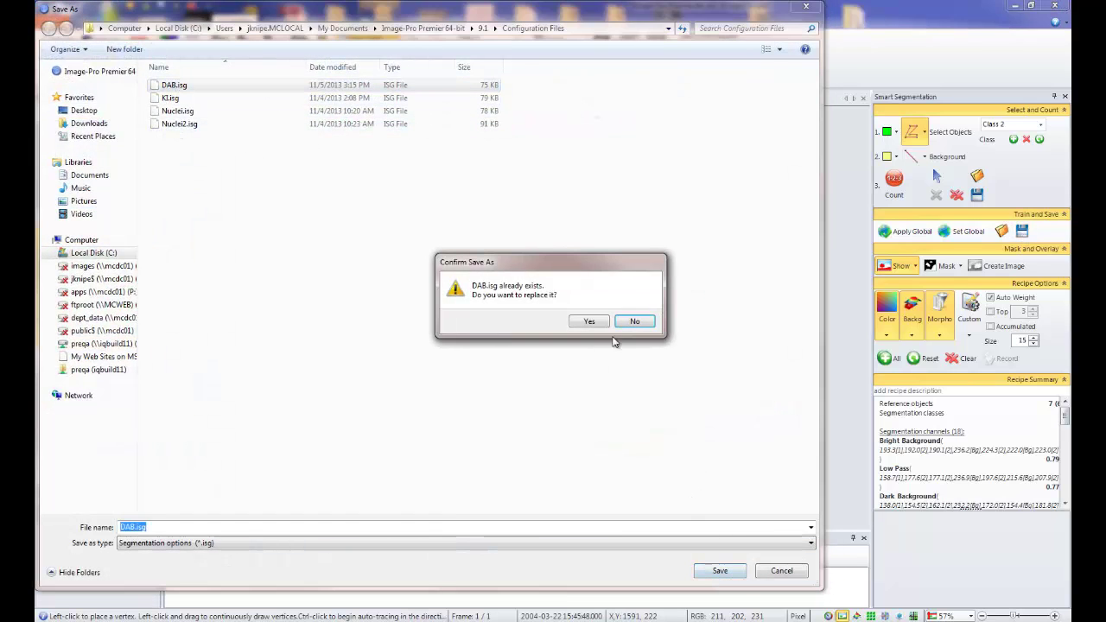
click(589, 319)
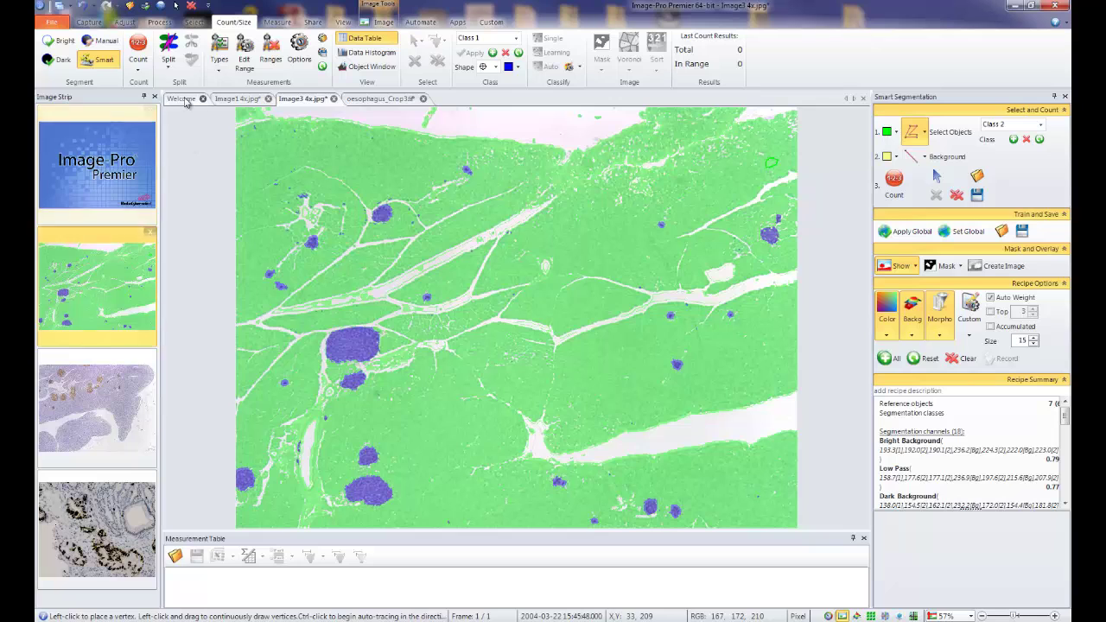
- Count the objects in Image3 4x.jpg to check the refined recipe and the measurement options, and delete the counts
click(138, 43)
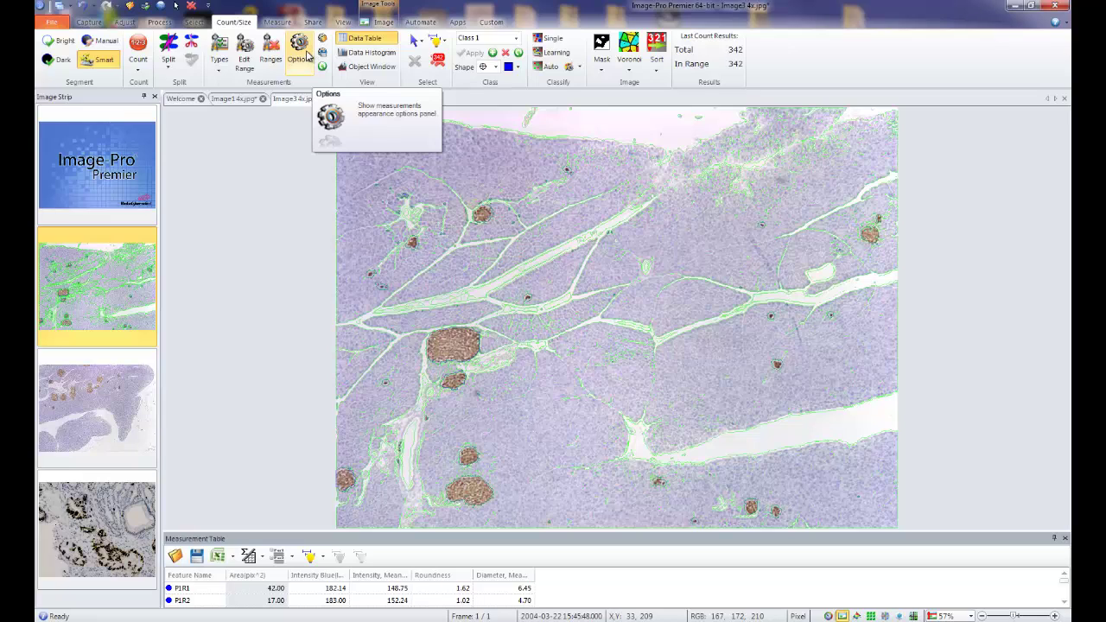
click(304, 54)
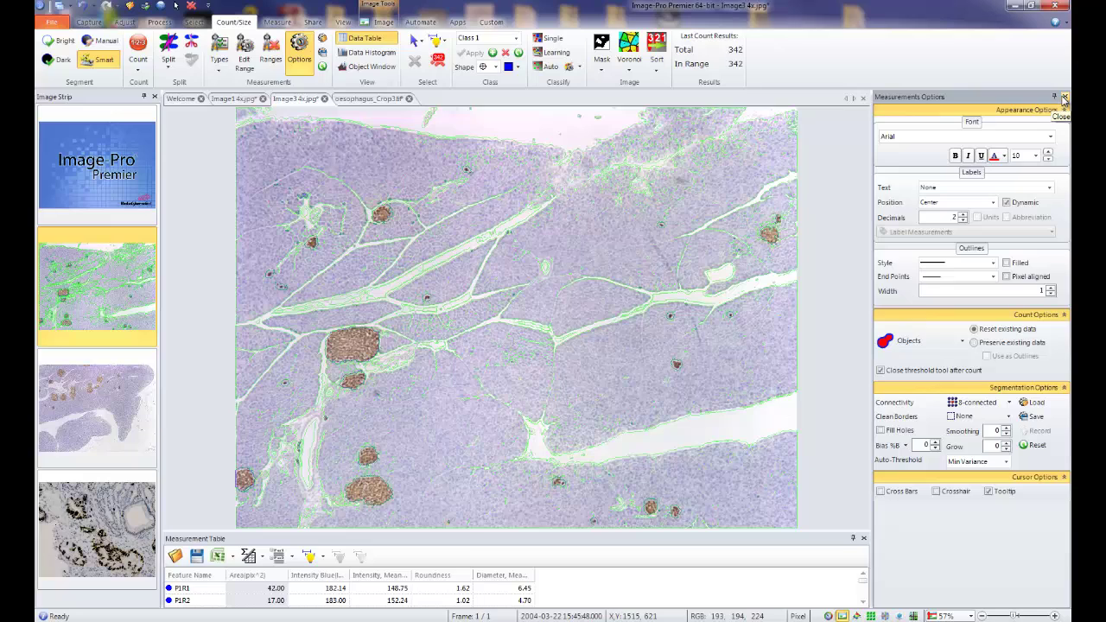
mouse_move(120, 362)
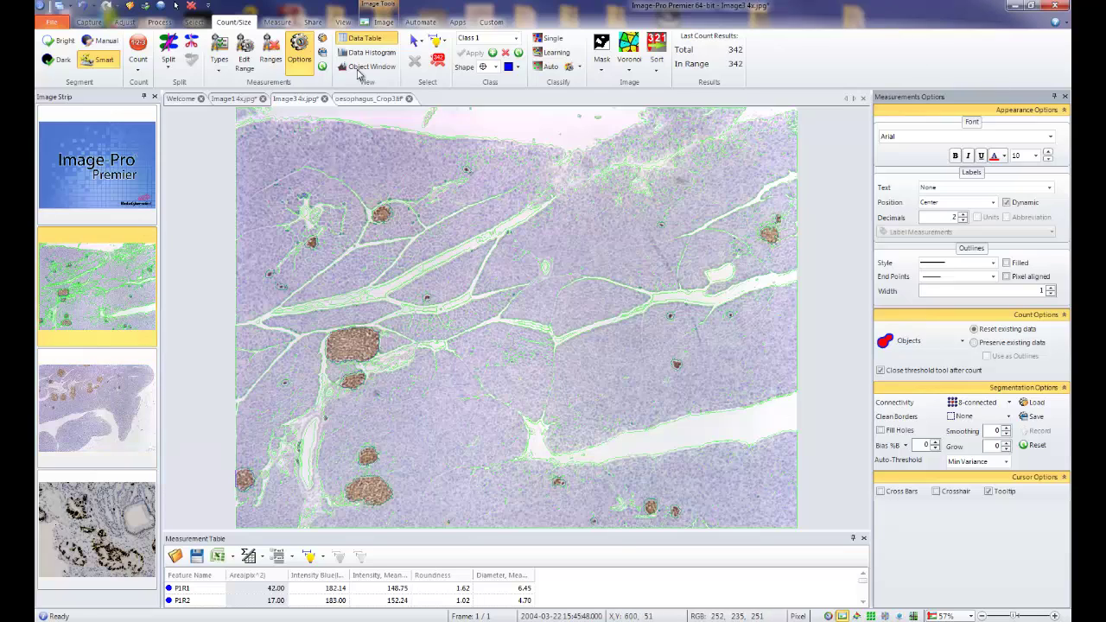
click(438, 65)
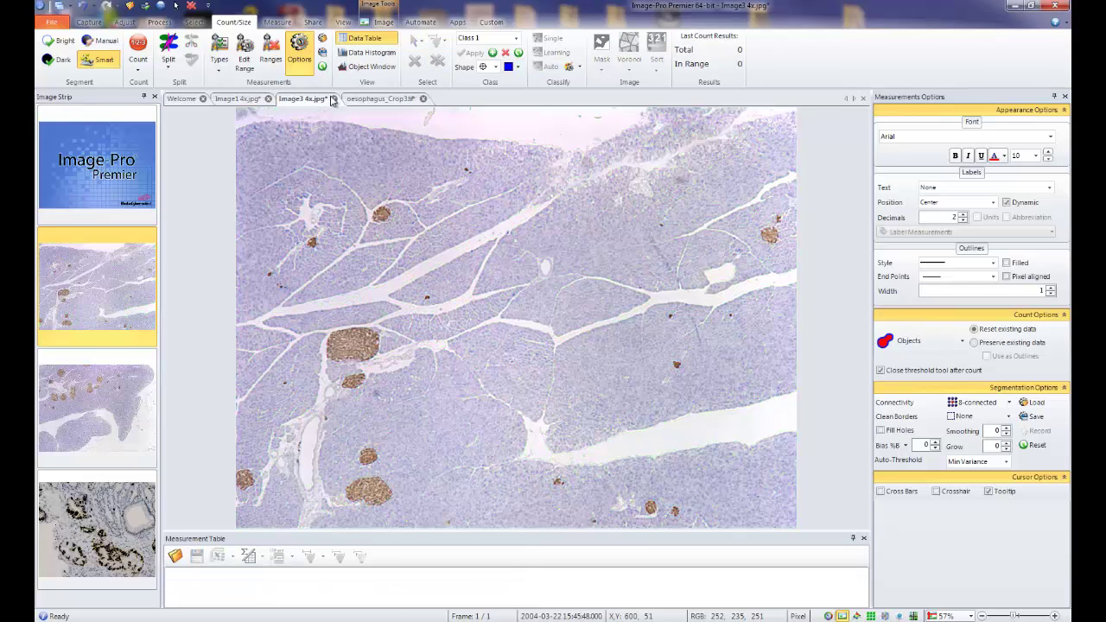
- Close Image3 4x.jpg and Image1 4x.jpg without saving their changes
click(334, 98)
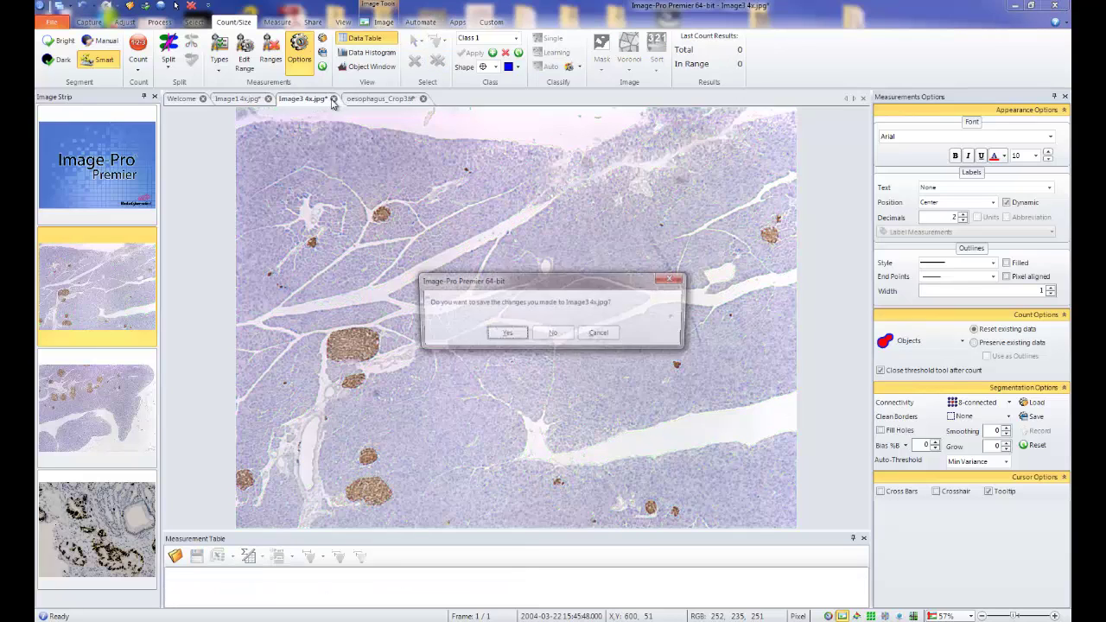
click(556, 333)
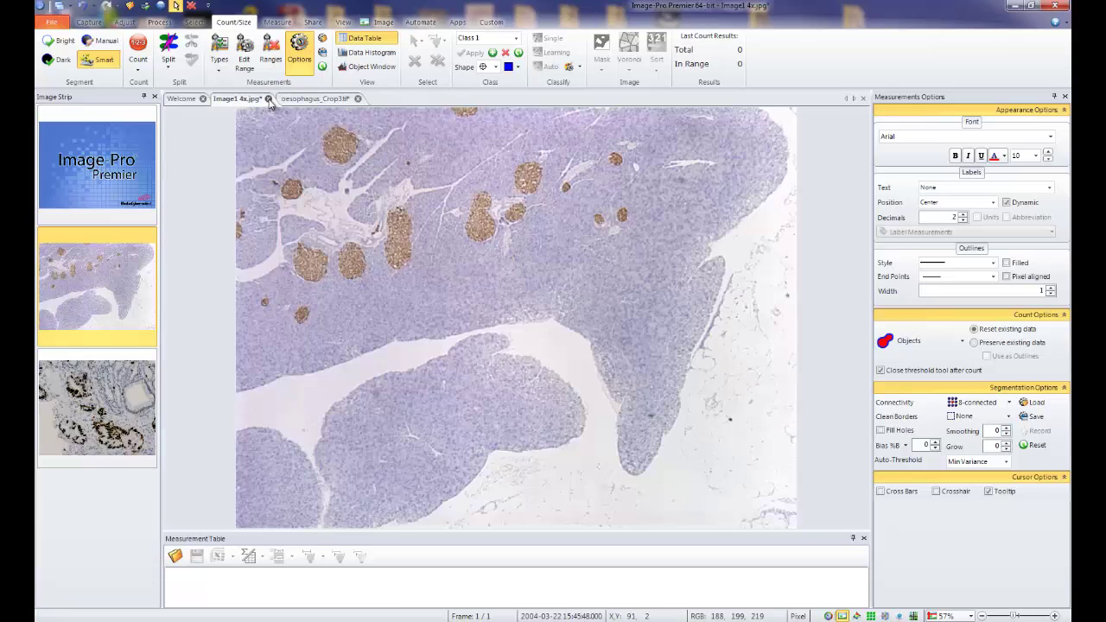
click(268, 99)
click(553, 333)
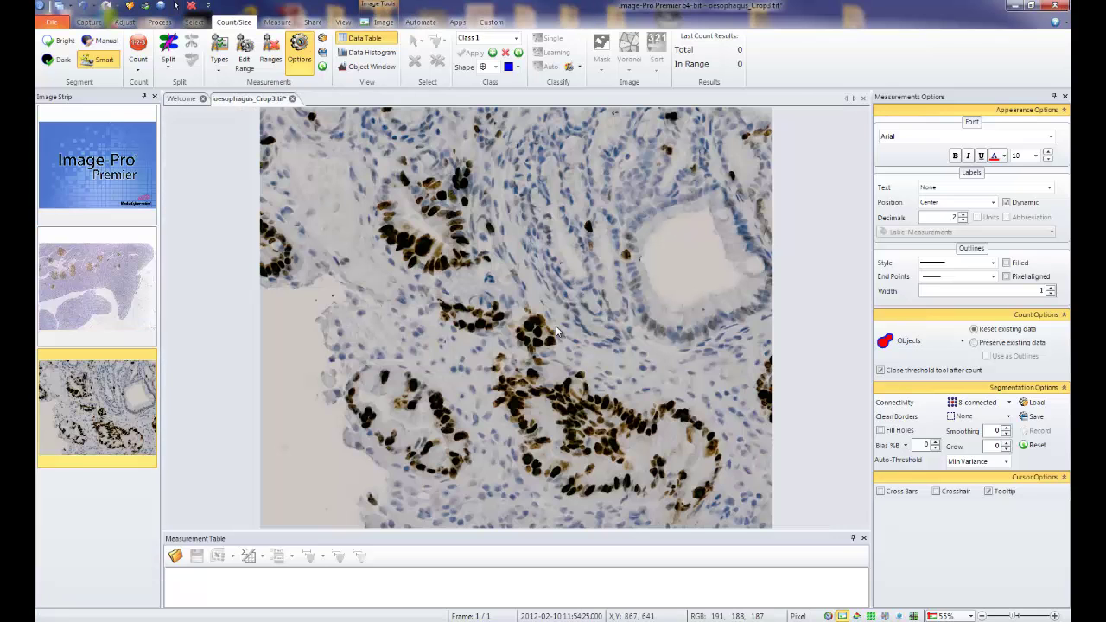
- Close the measurement options, reopen Smart Segmentation on oesophagus_Crop3.tif, and delete all its existing reference objects
click(1065, 97)
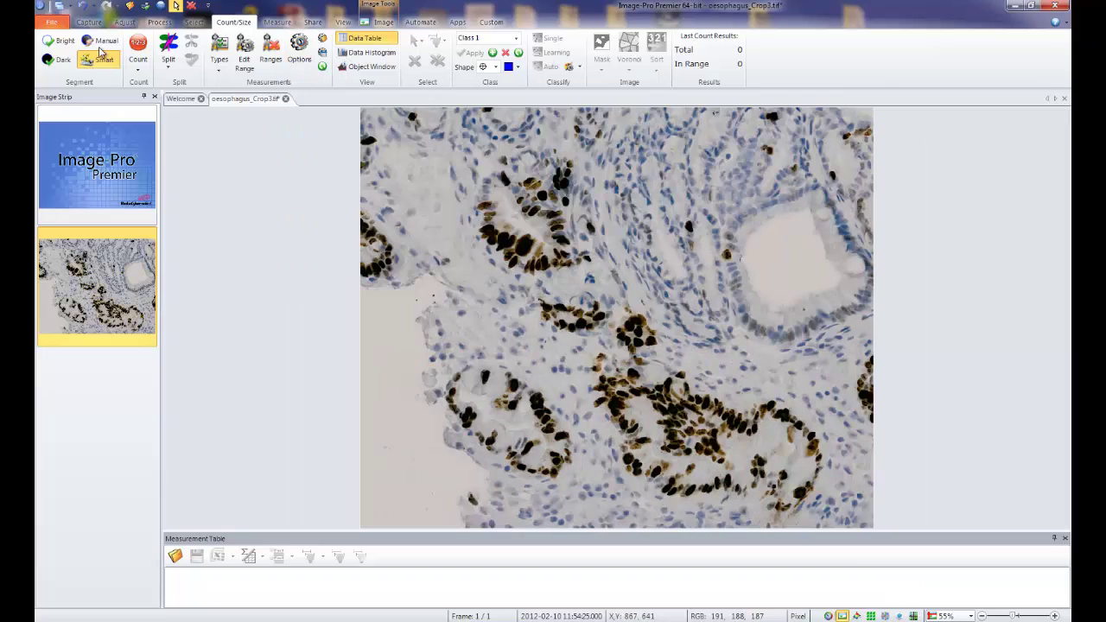
click(97, 61)
click(98, 61)
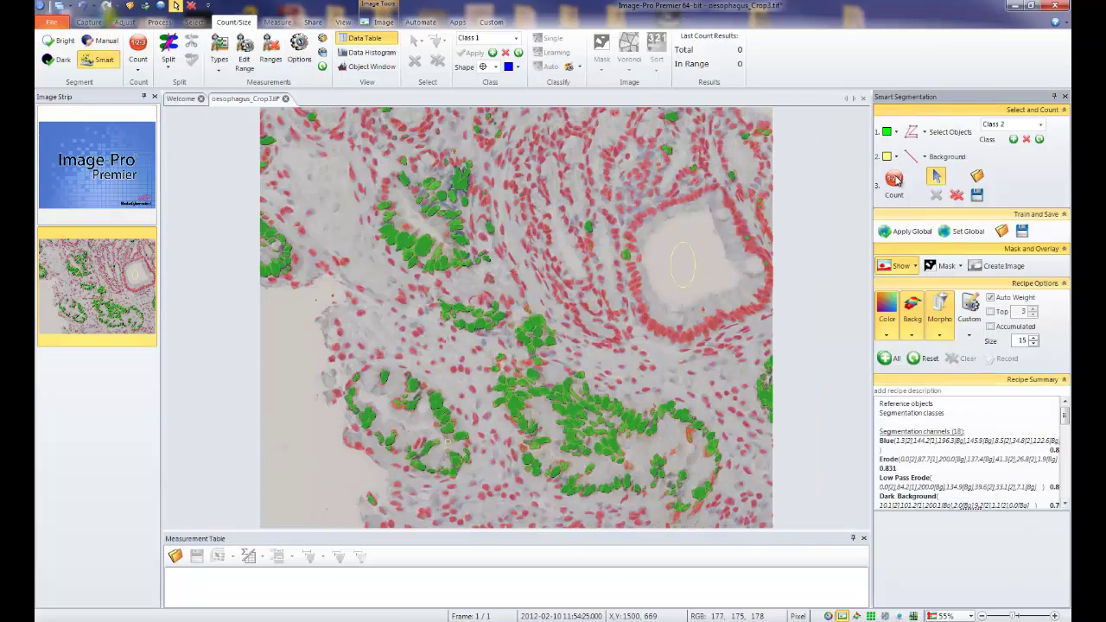
click(958, 195)
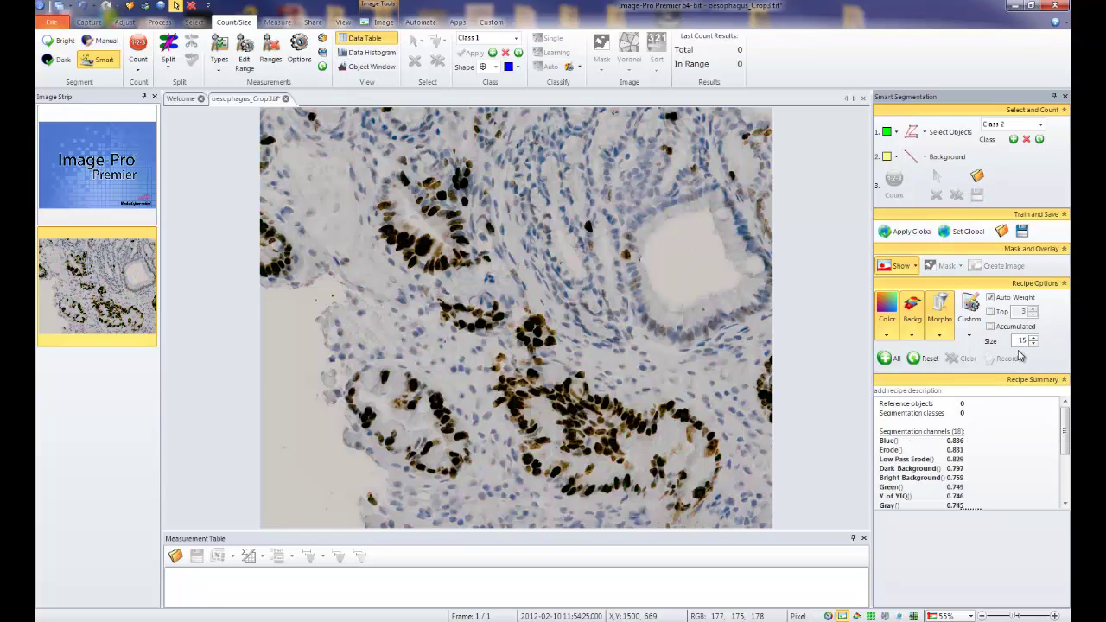
- Reset the Smart Segmentation classes and recipe options, with all segmentation channels included in the recipe
click(1040, 140)
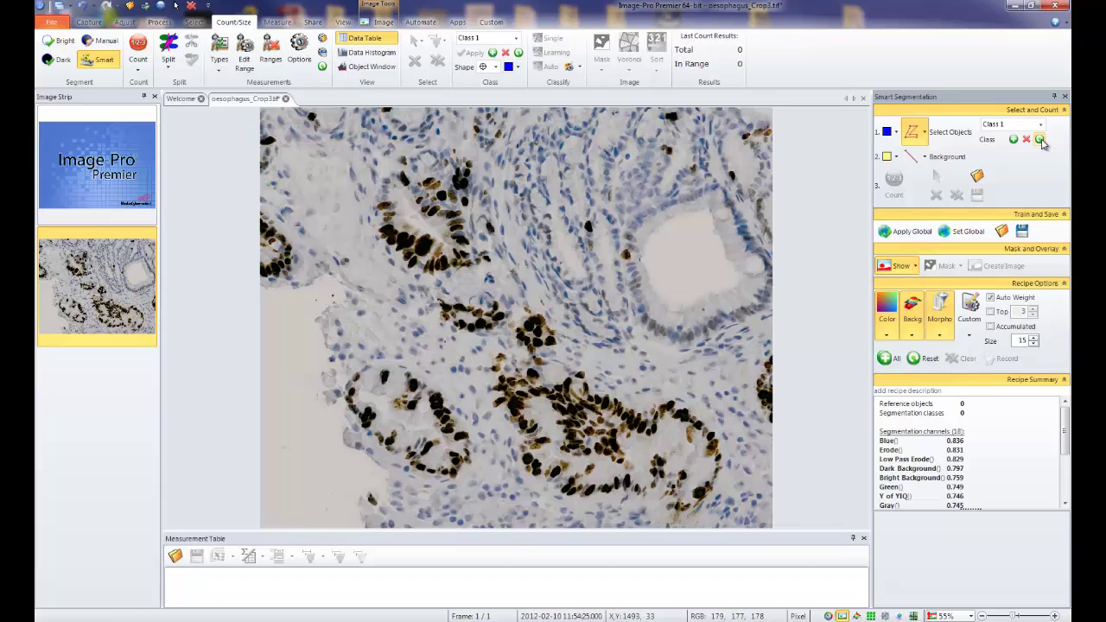
click(929, 361)
click(894, 361)
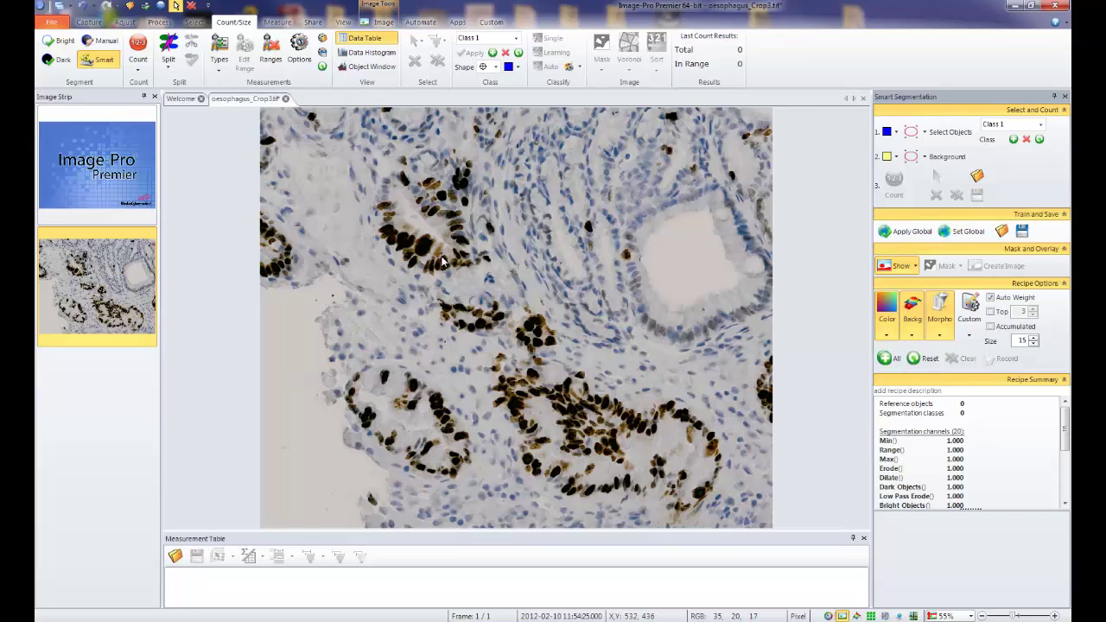
- Set the Class 1 colour to green and choose the polygon tool for selecting its reference objects
click(898, 133)
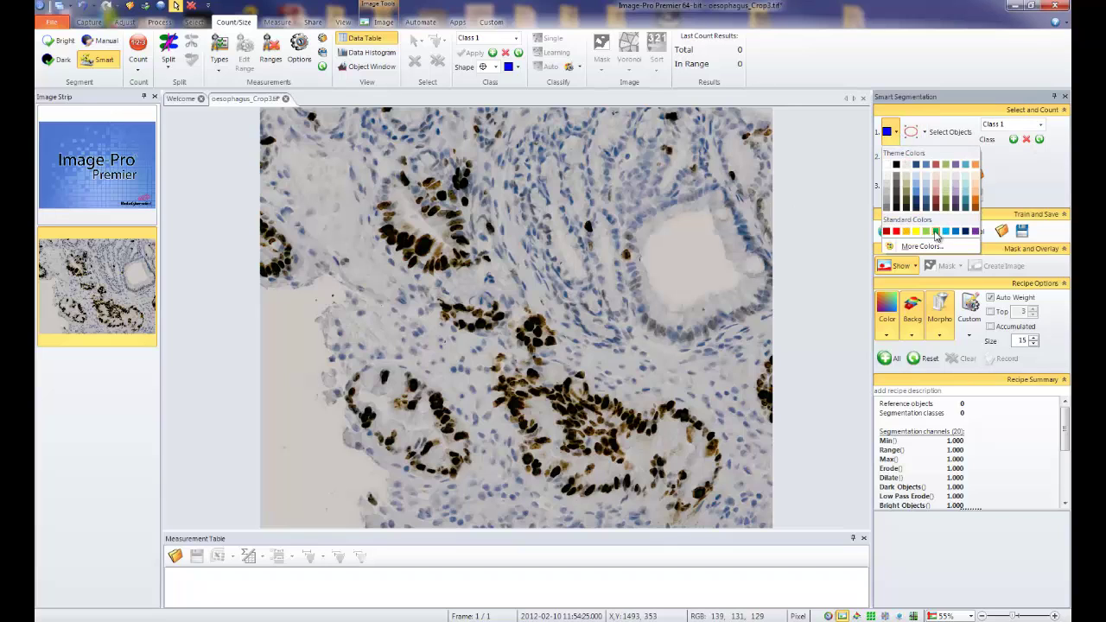
click(935, 232)
click(925, 132)
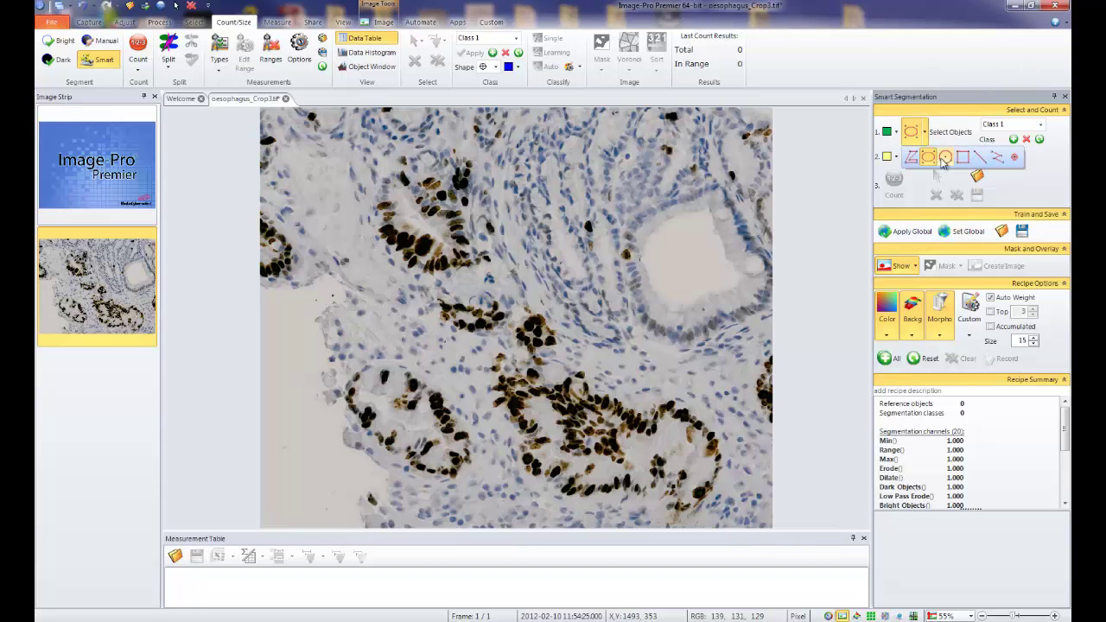
click(913, 158)
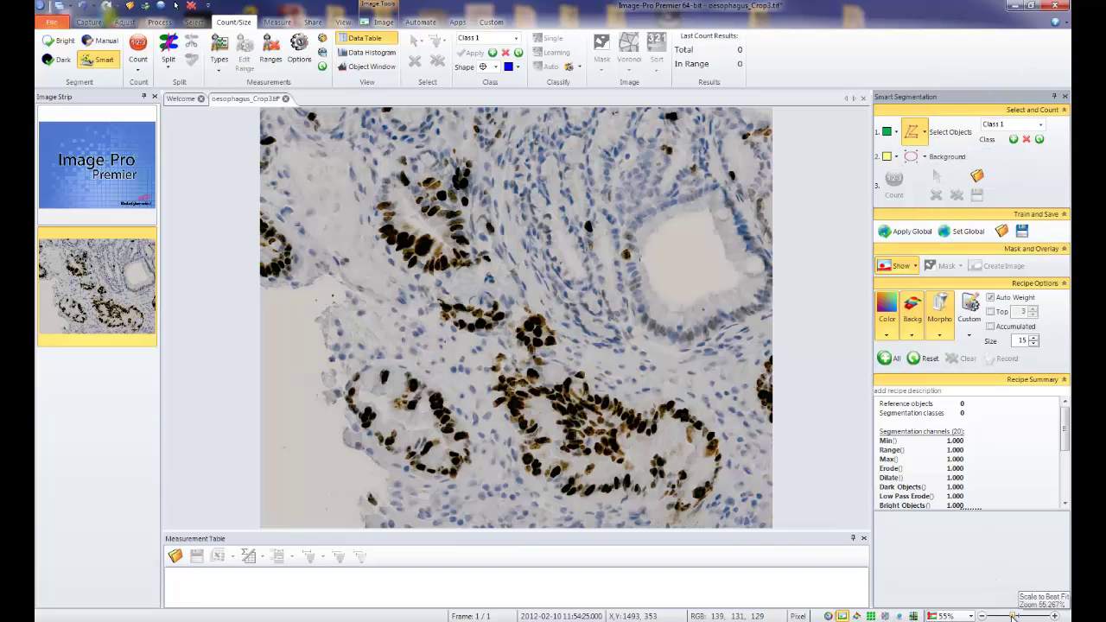
drag(1014, 617, 1021, 617)
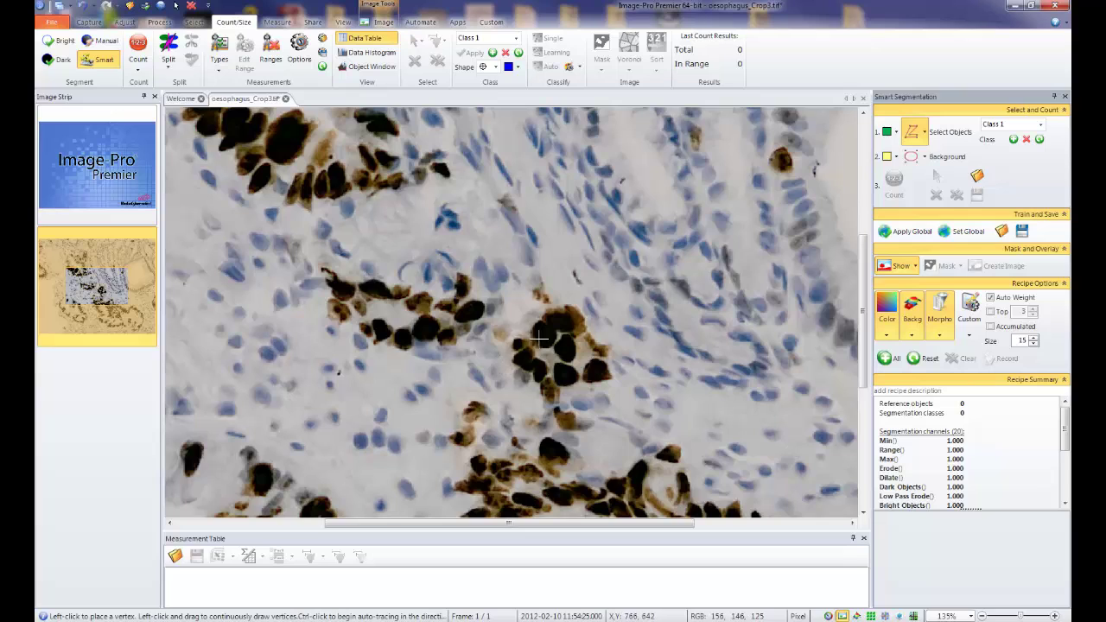